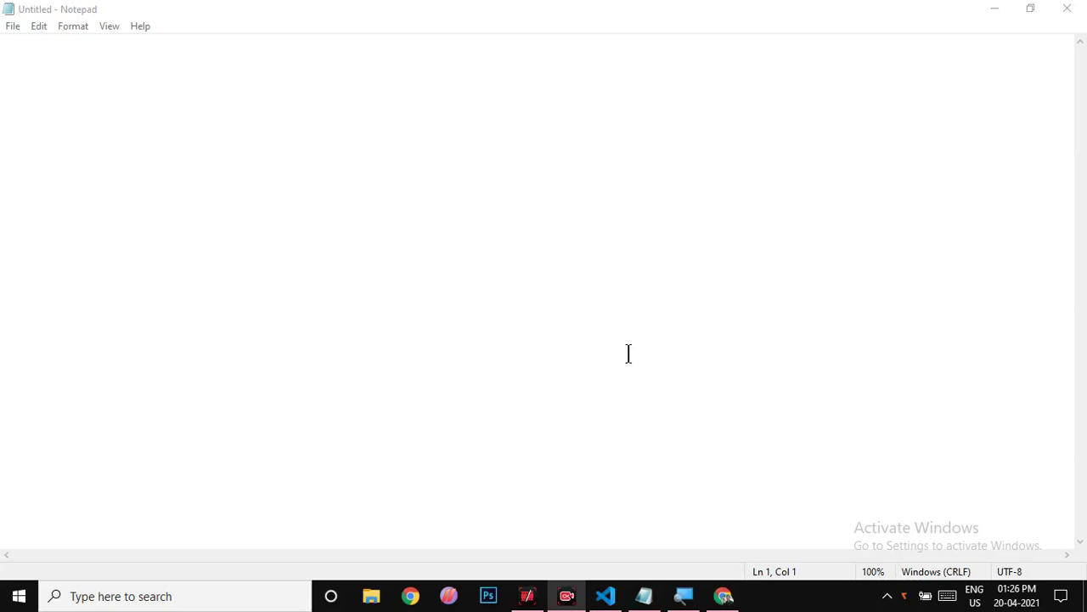
Look through the File, Help and Edit menus without running any command.
left_click(13, 29)
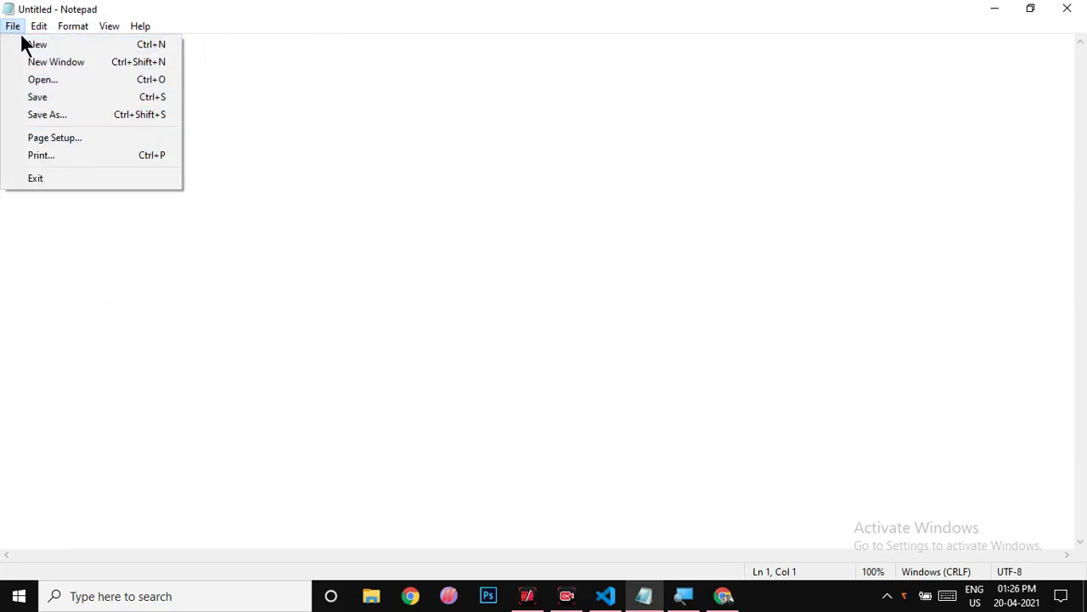
mouse_move(39, 25)
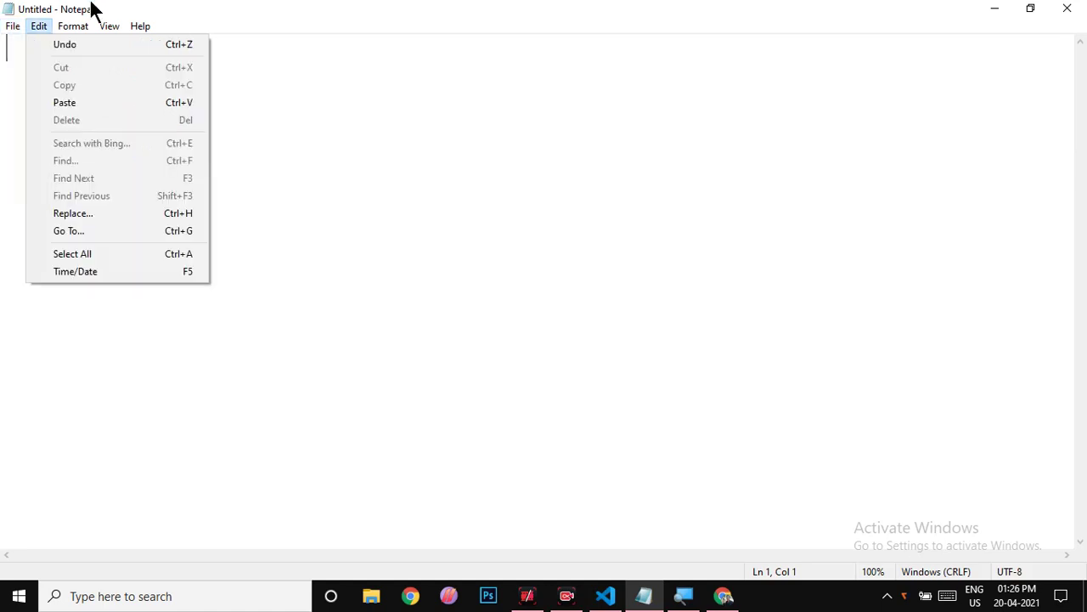
mouse_move(73, 25)
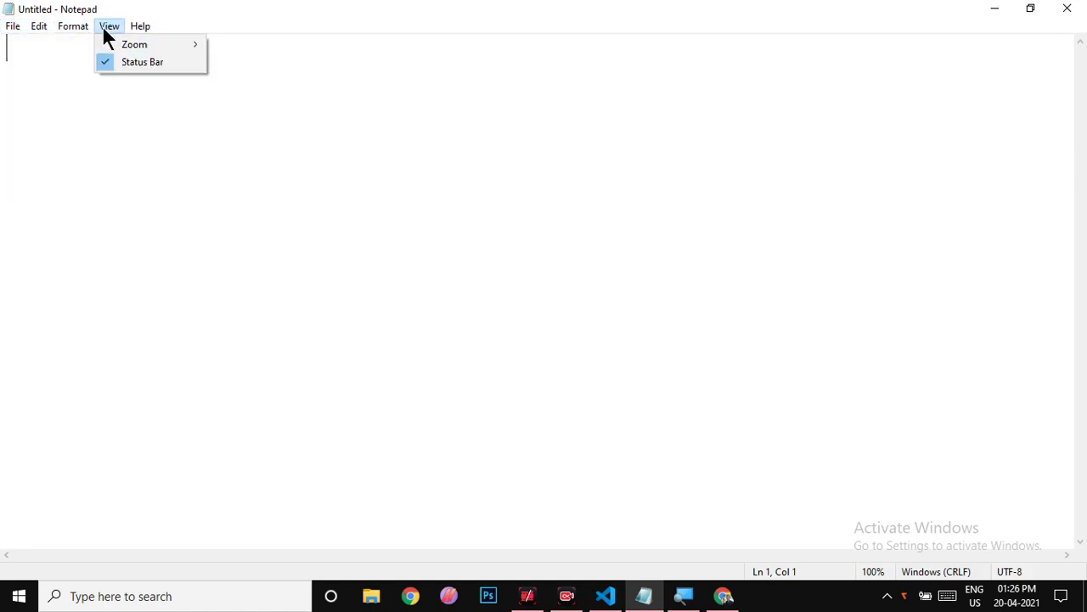
mouse_move(134, 30)
left_click(75, 304)
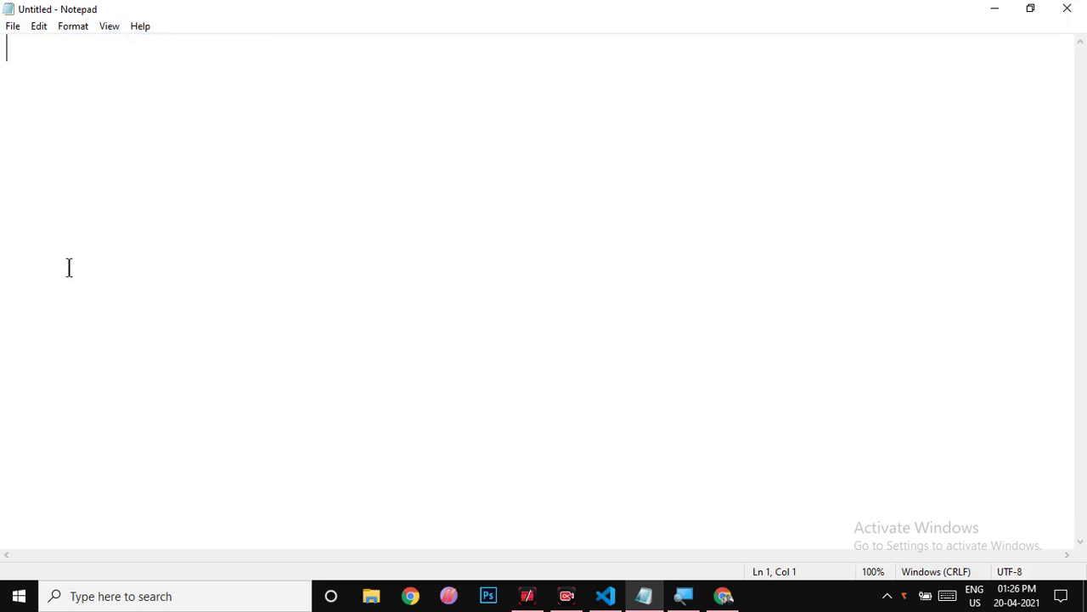
left_click(41, 26)
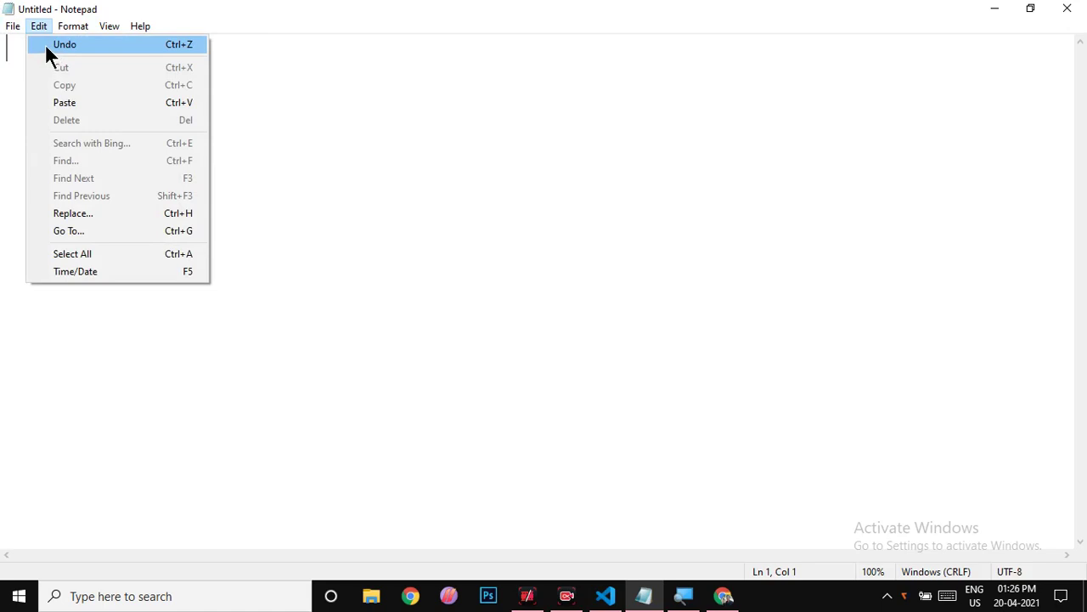
left_click(455, 128)
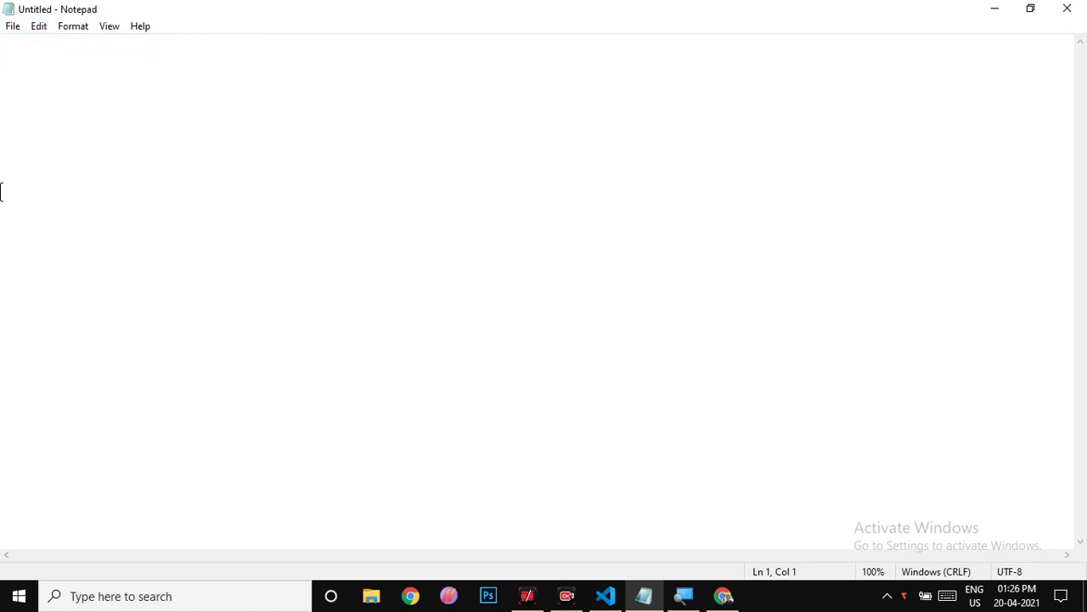
Type a name on line 1, delete it, and restore it with Ctrl+Z.
type("anam")
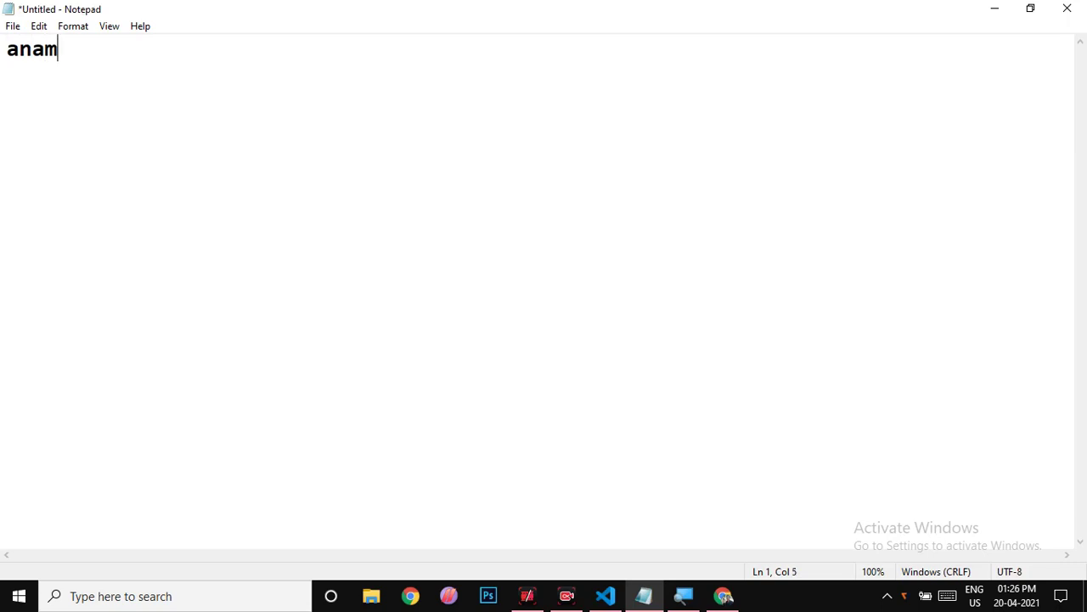
type("ika")
left_click_drag(132, 42, 1, 52)
key("BackSpace")
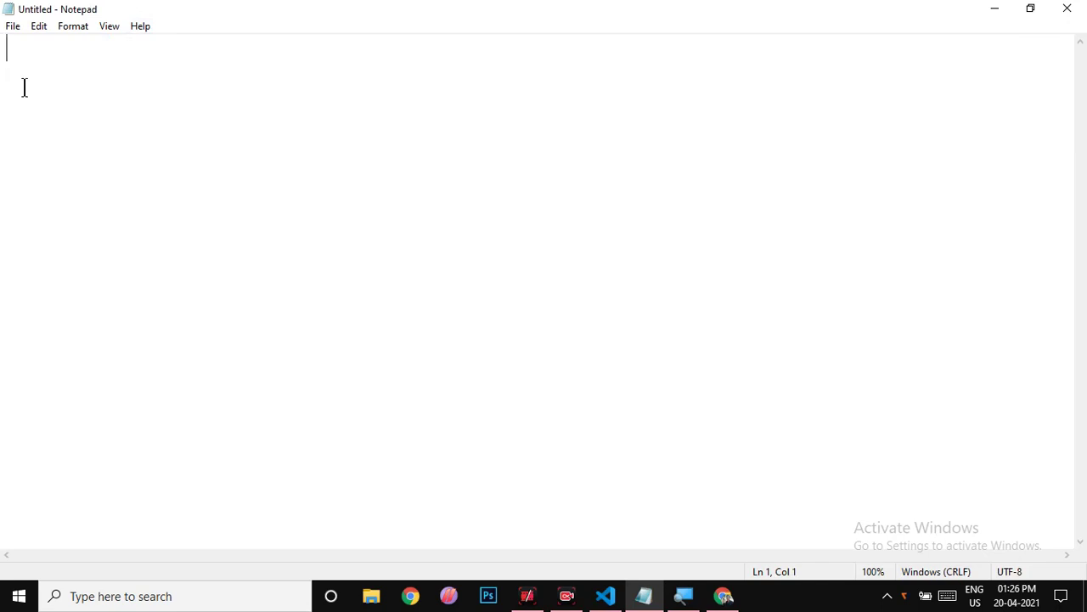
key("ctrl+z")
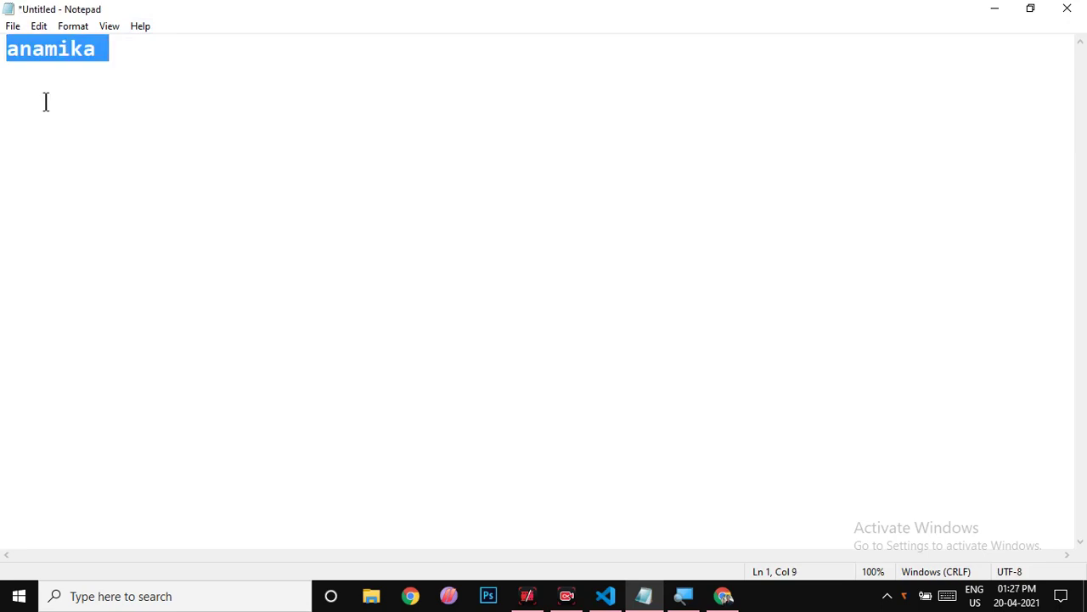
Undo twice from the Edit menu, delete the name again, and restore it with Ctrl+Z.
left_click(38, 27)
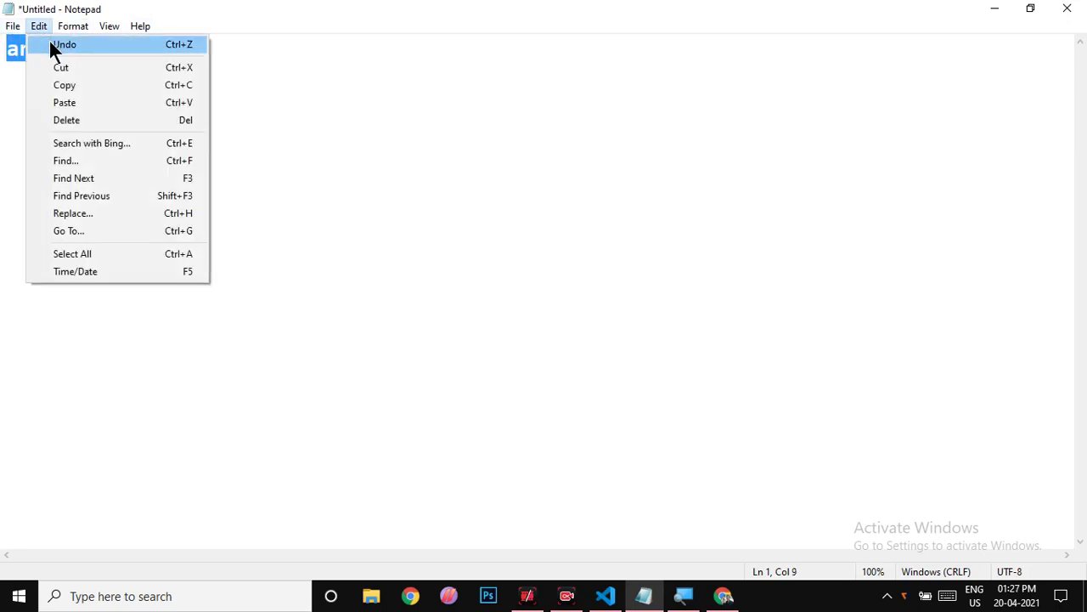
left_click(50, 43)
left_click(45, 26)
left_click(60, 46)
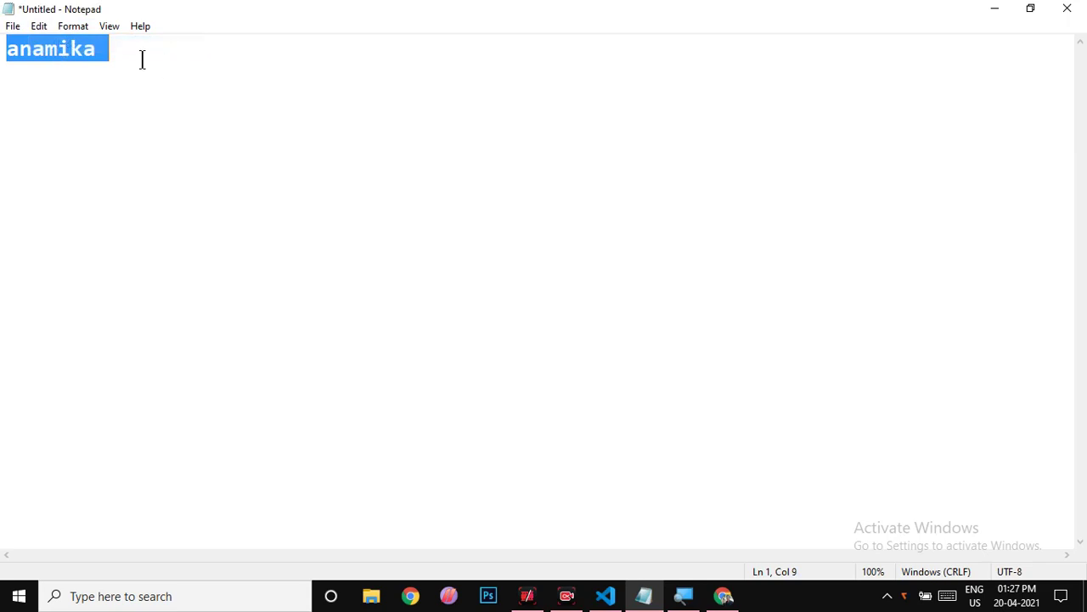
left_click_drag(136, 56, 2, 91)
key("Delete")
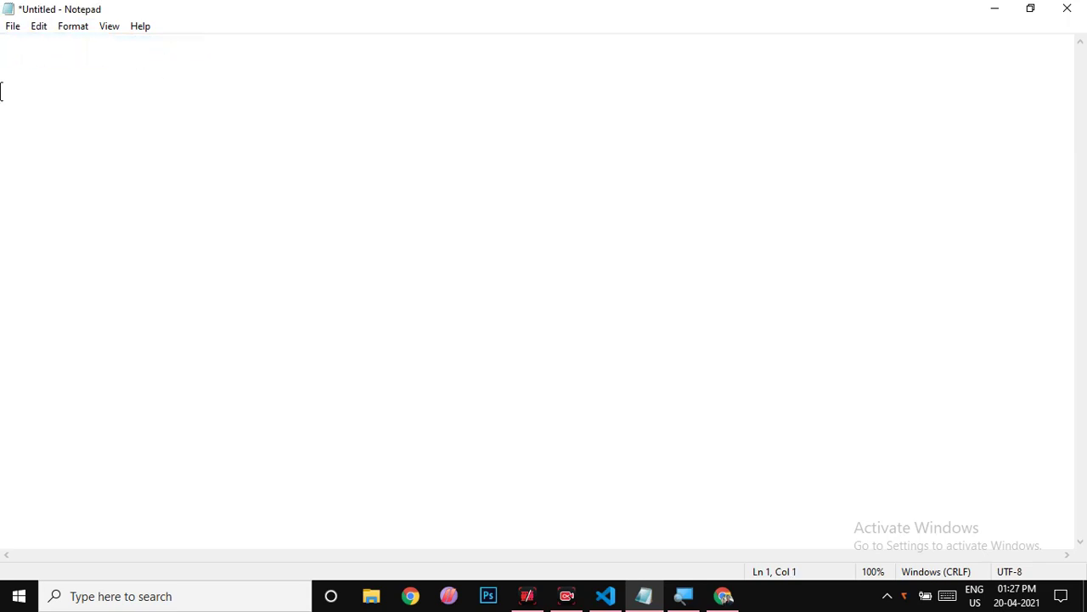
key("ctrl+z")
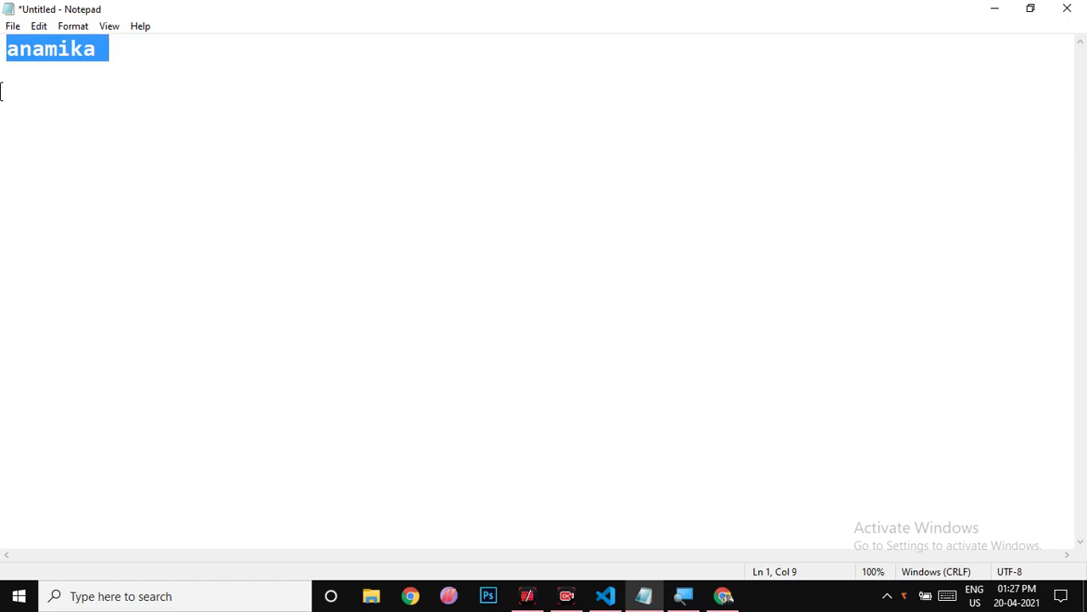
Remove the misspelled second word added after the name, then select the name on line 1.
left_click(156, 49)
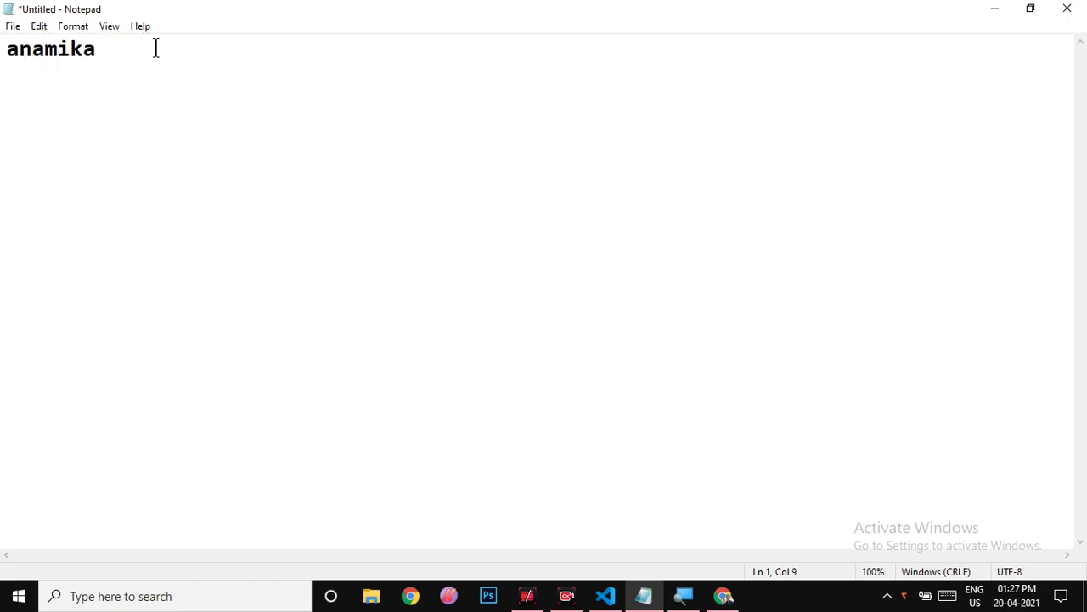
type("a")
type("nanik")
type("a")
double_click(174, 58)
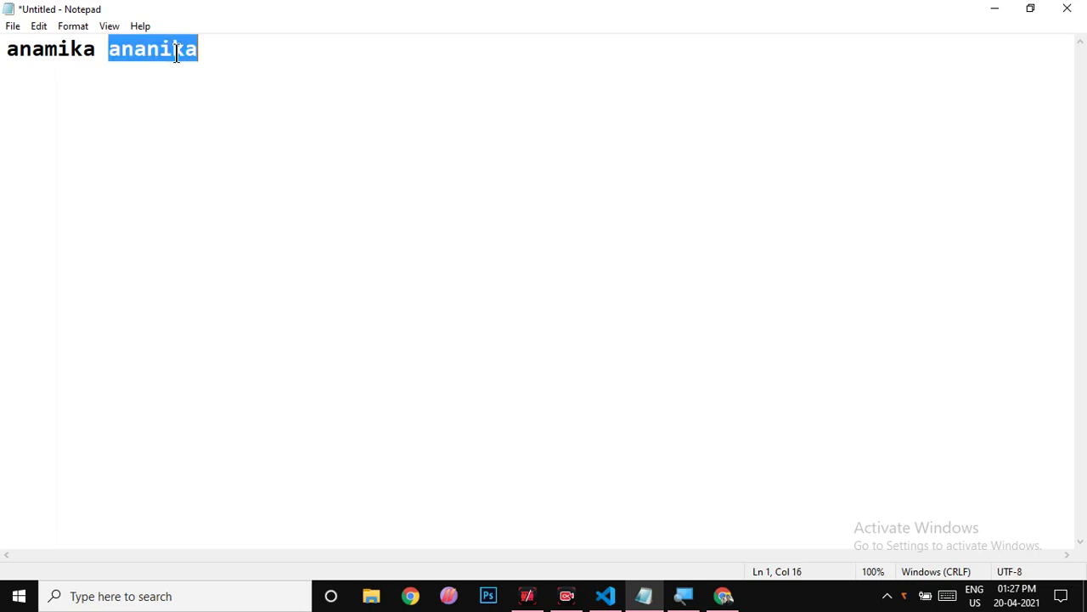
key("Delete")
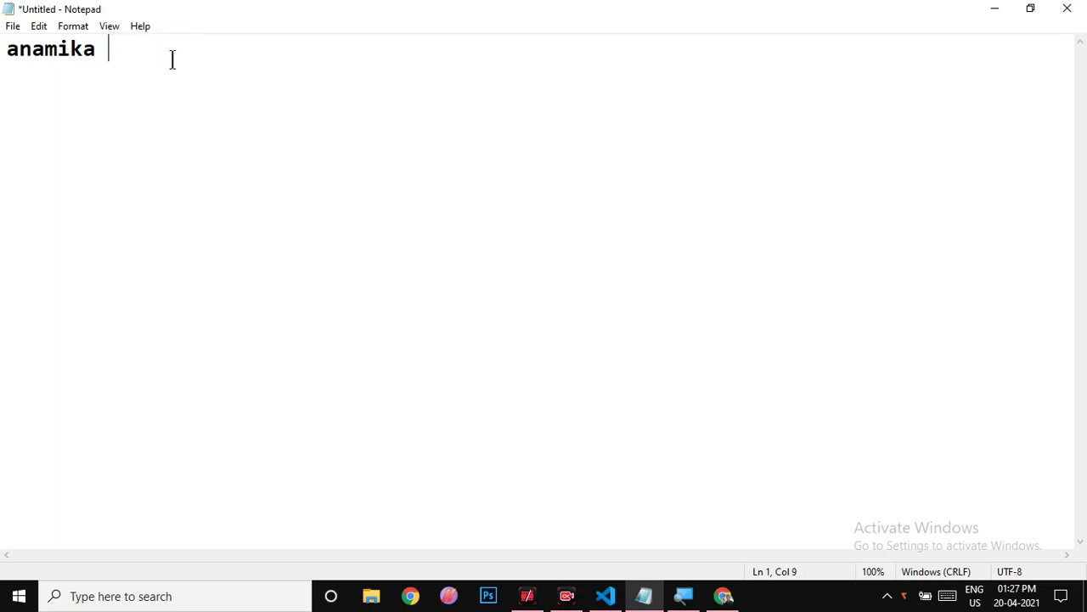
left_click(41, 26)
left_click(242, 94)
left_click_drag(192, 65, 2, 72)
key("ctrl+c")
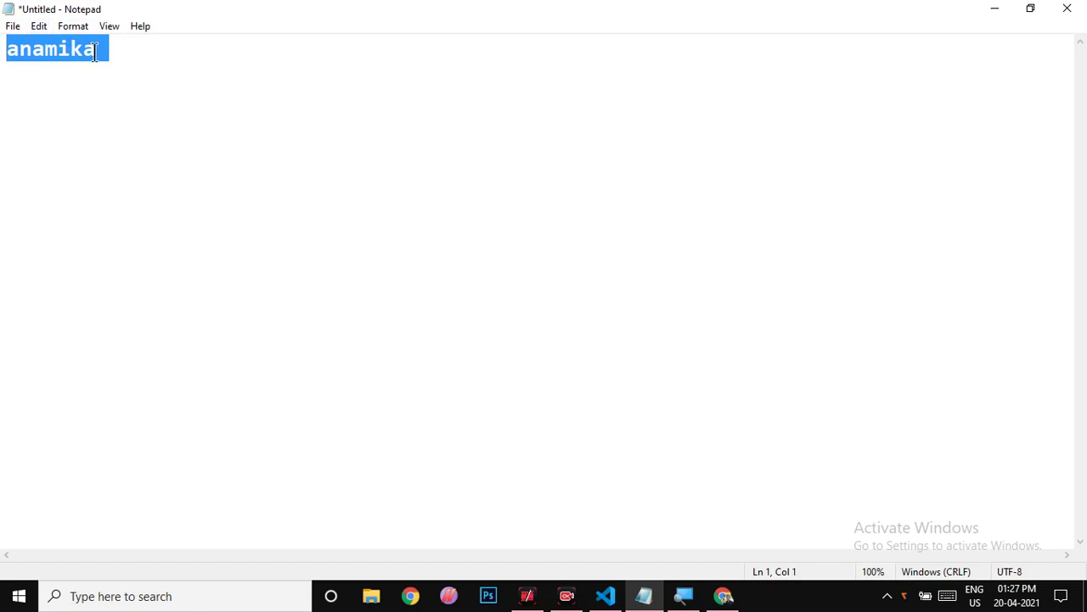
Paste the copied name onto new lines 2 through 5.
left_click(157, 70)
key("Return")
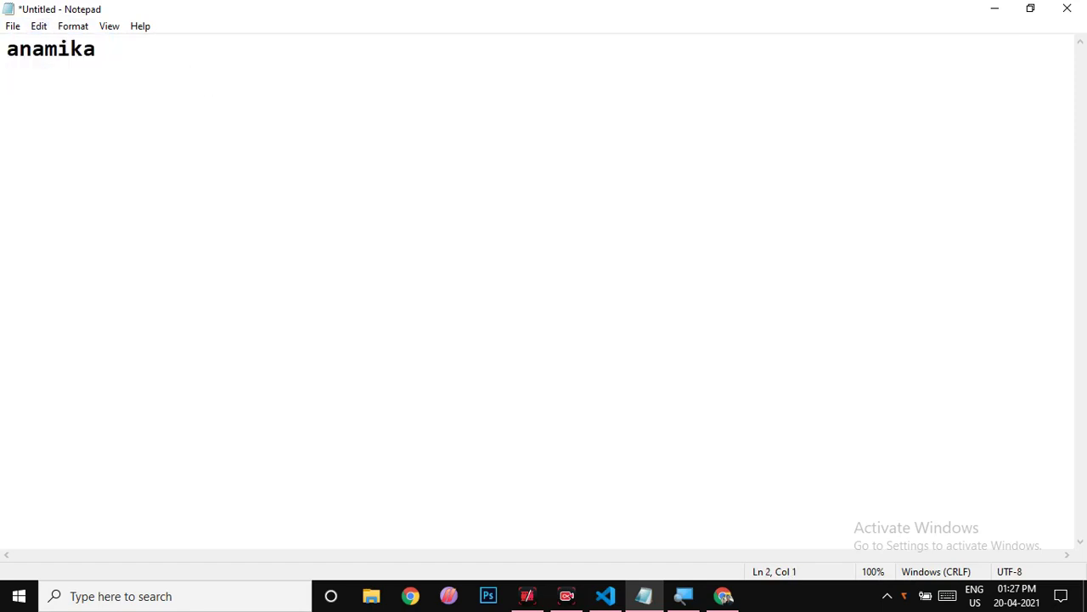
key("ctrl+v")
key("Return")
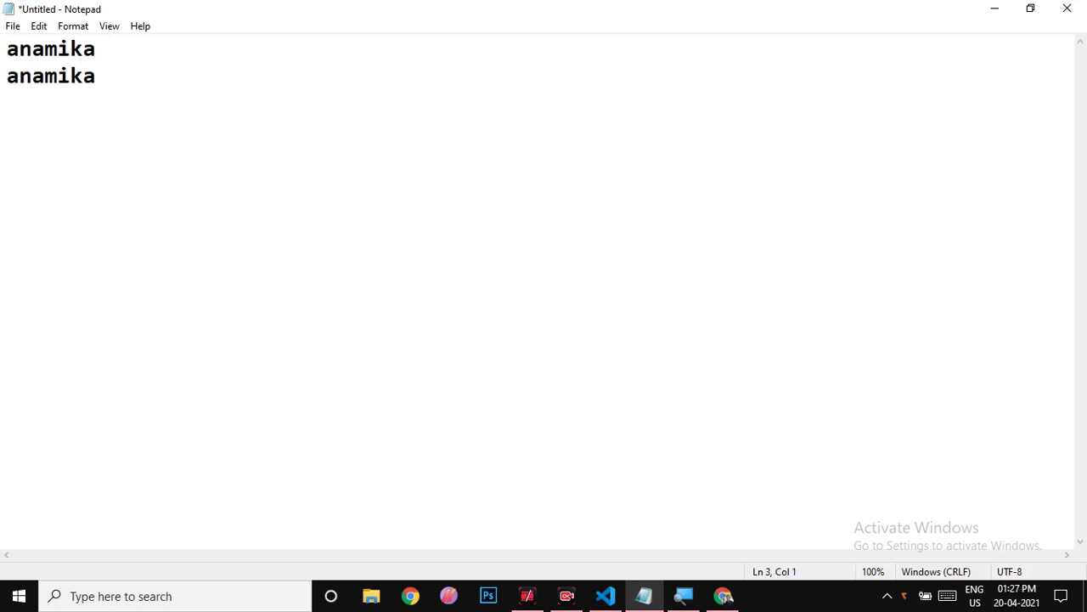
key("ctrl+v")
key("Return")
key("ctrl+v")
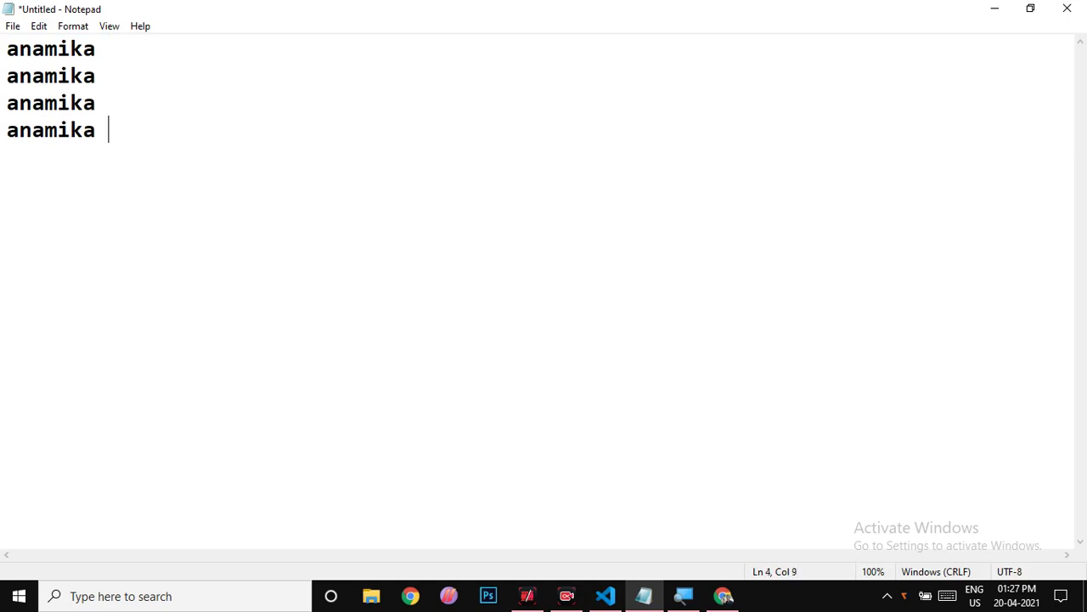
key("Return")
key("ctrl+v")
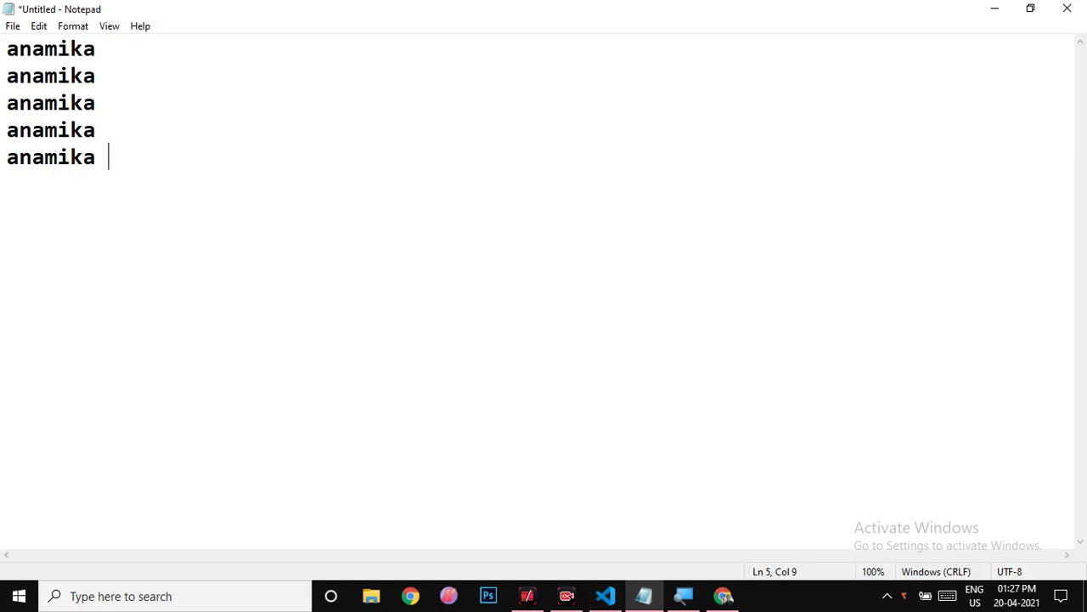
Delete the extra fifth copy of the name on line 5.
left_click(39, 27)
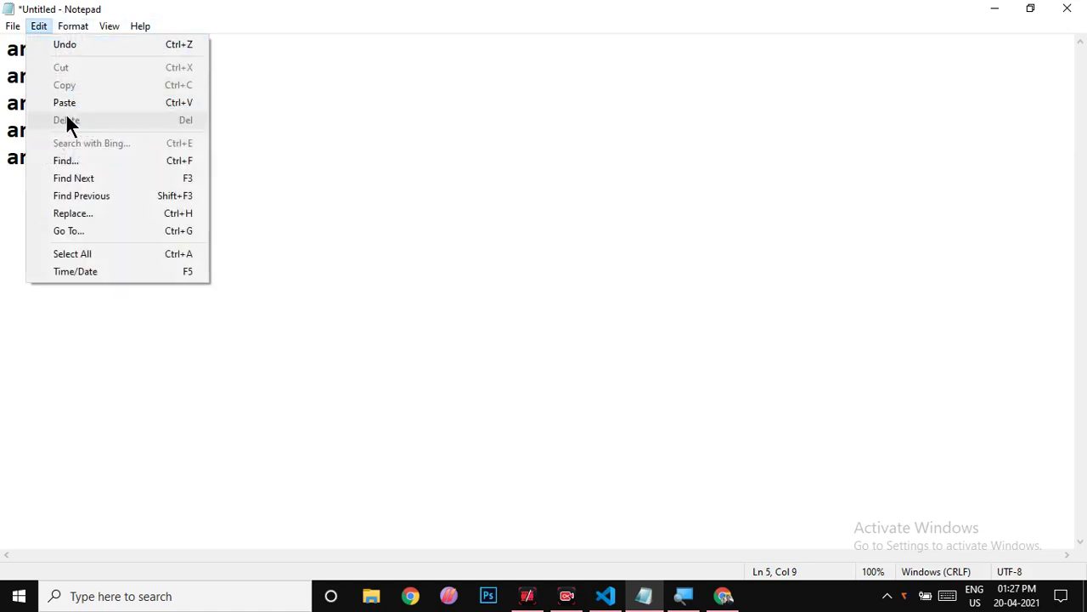
left_click(324, 137)
double_click(52, 156)
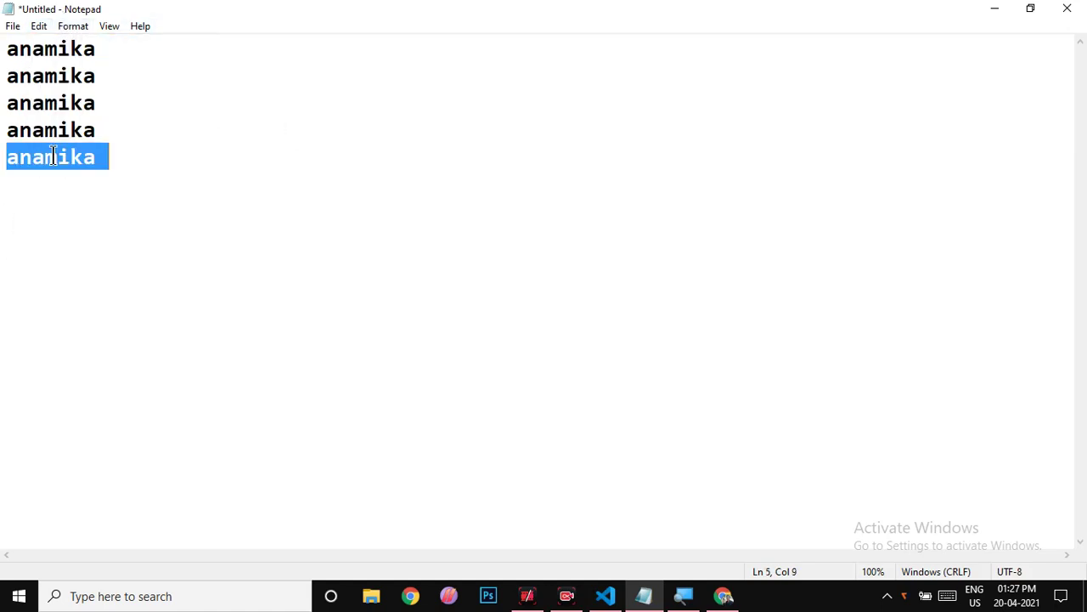
key("Delete")
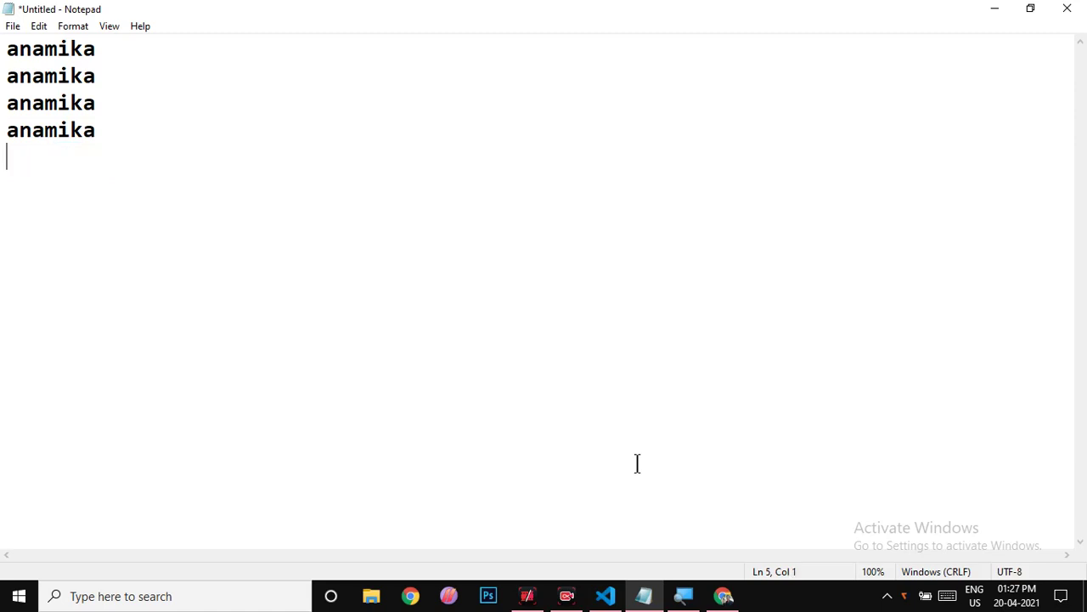
Type 'book' on new line 5, select it, and run Edit > Search with Bing.
left_click(37, 26)
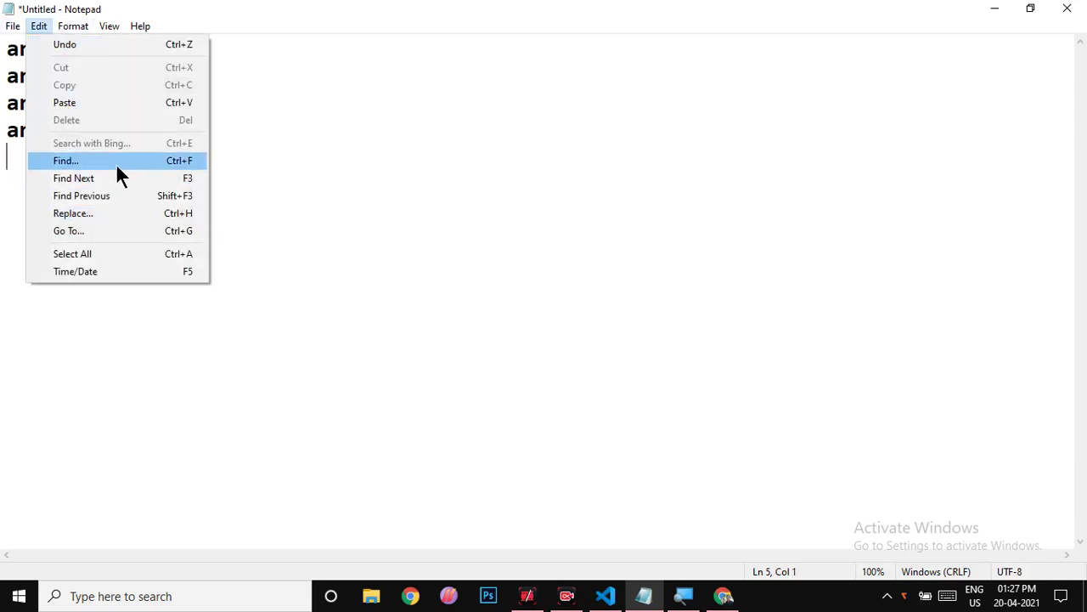
left_click(417, 148)
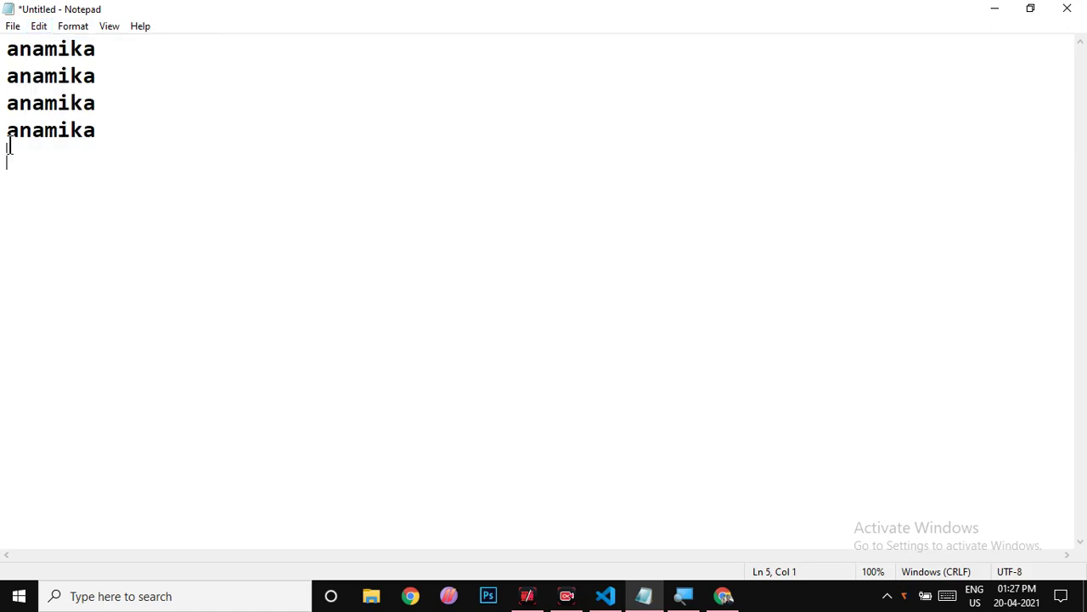
left_click(119, 133)
key("Return")
type("book")
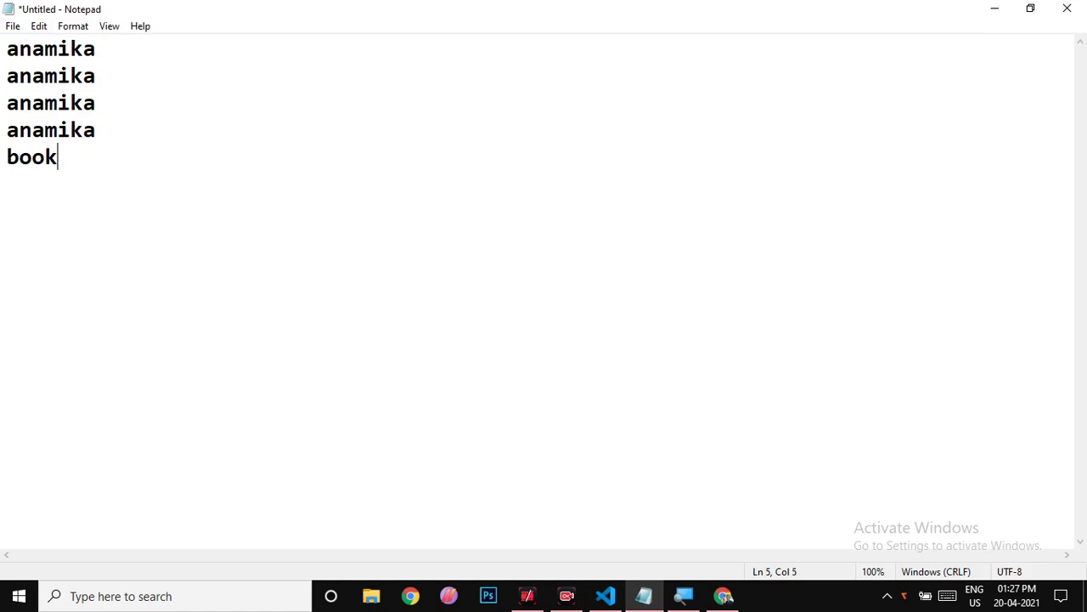
key("shift+Left")
key("shift+Left")
key("shift+Left")
key("shift+Left")
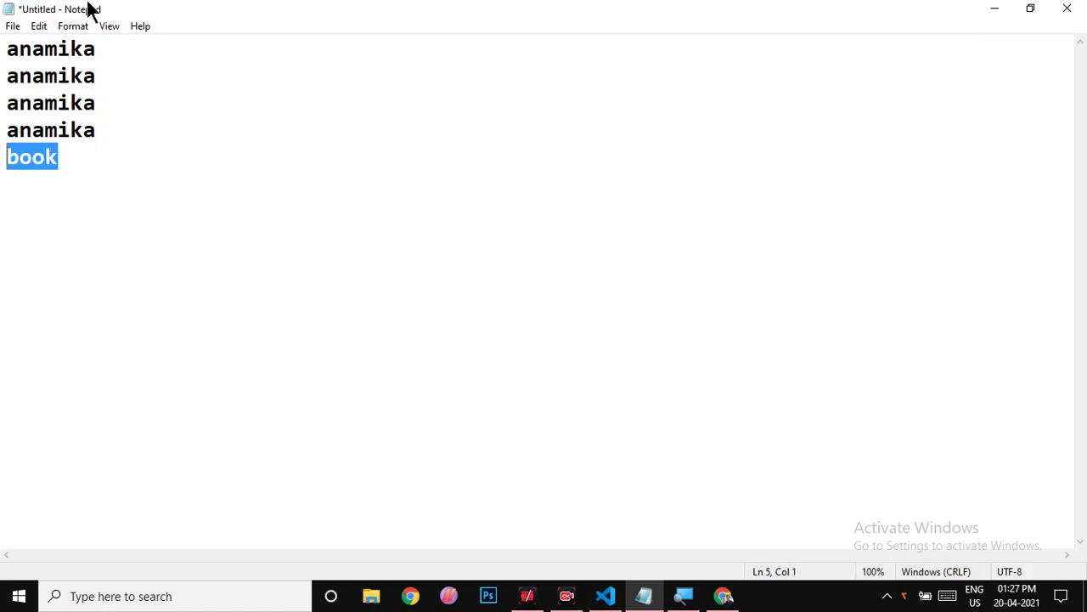
left_click(36, 28)
left_click(79, 142)
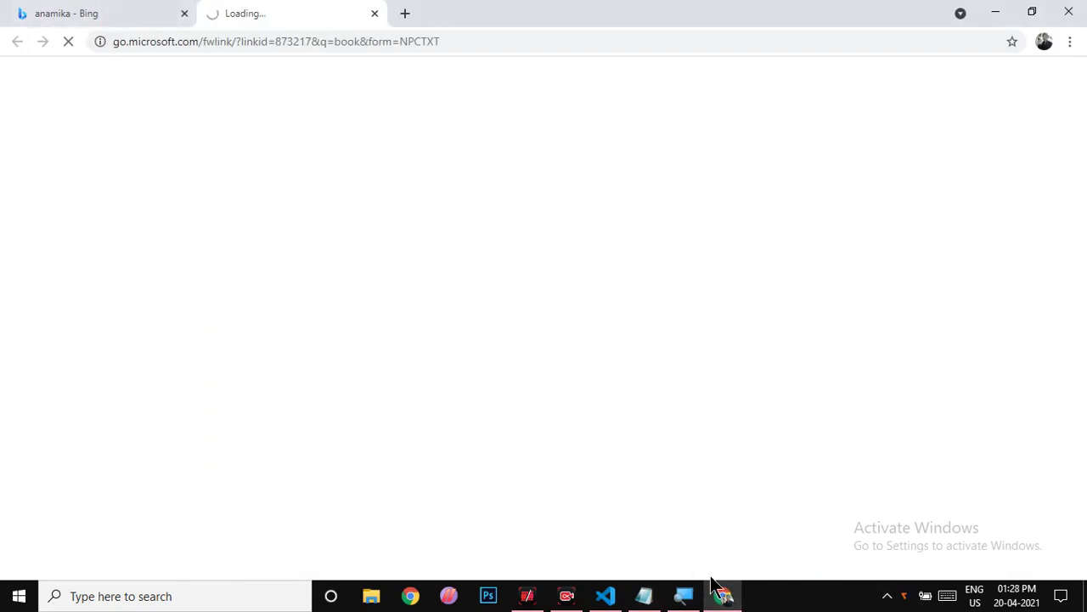
View the Bing results tab for the name in Chrome, then return to Notepad.
mouse_move(606, 597)
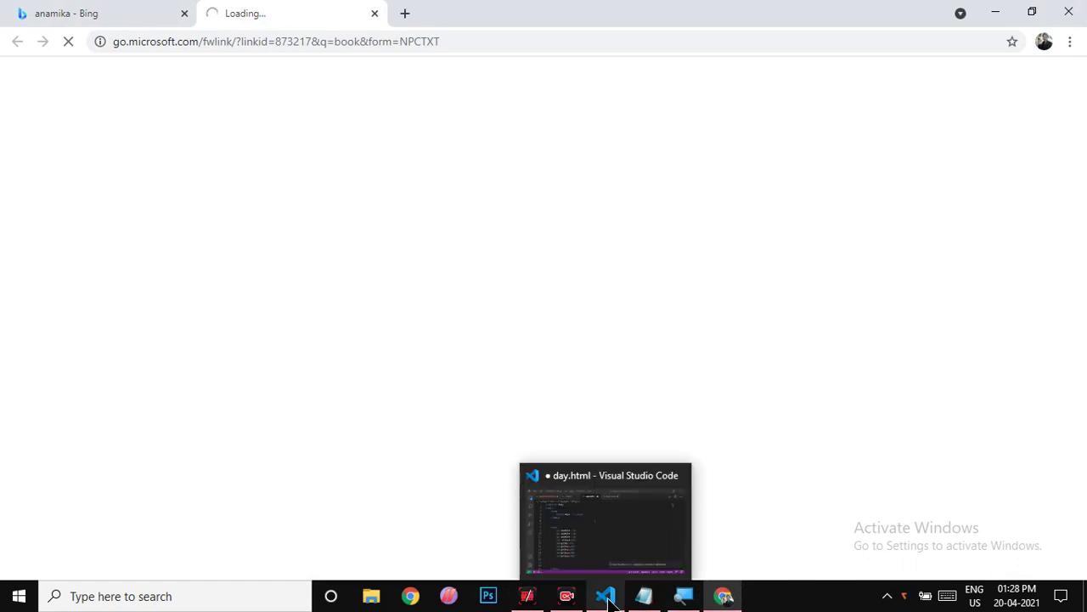
left_click(71, 11)
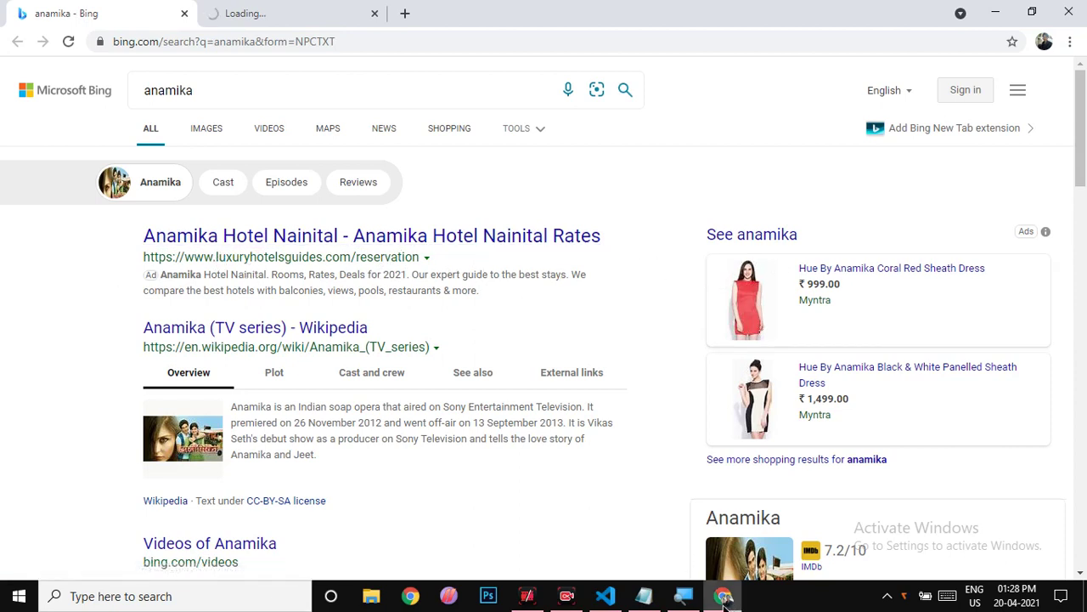
mouse_move(685, 606)
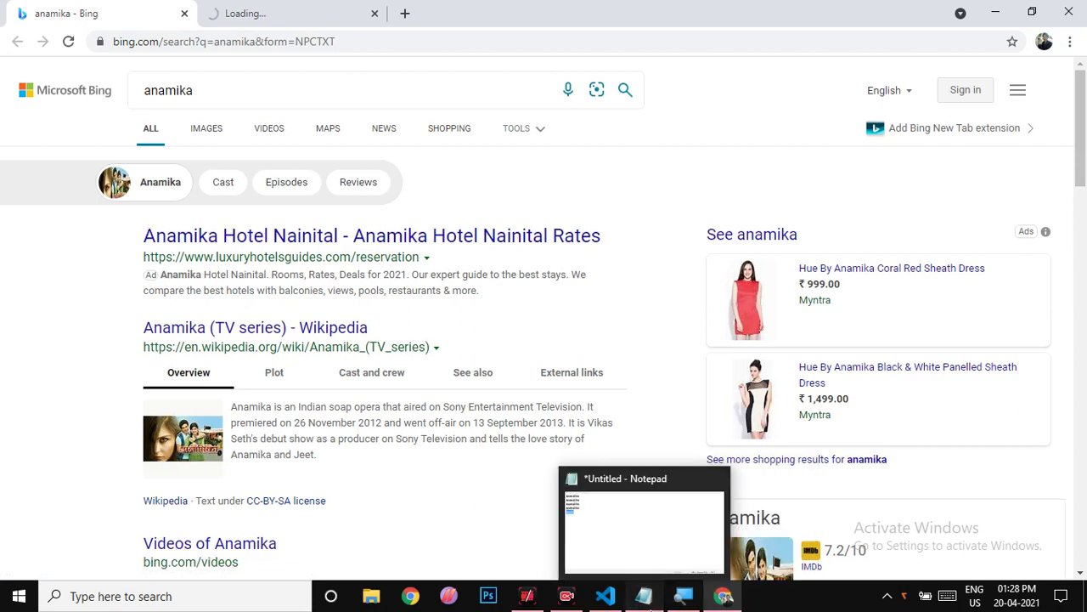
left_click(645, 599)
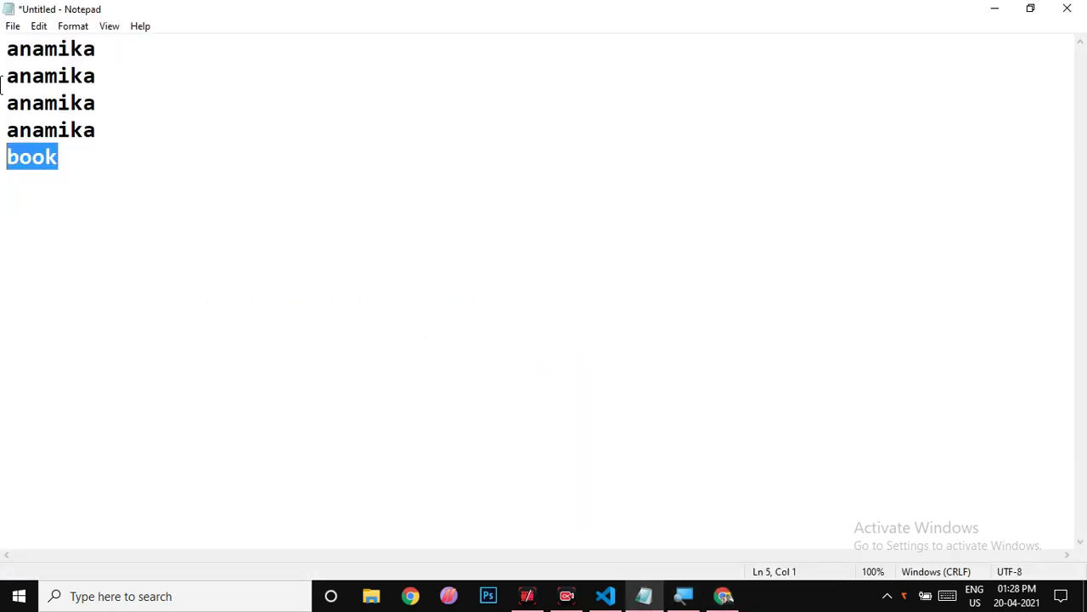
Deselect 'book' and double-click to select the name on line 1.
left_click(136, 175)
left_click(40, 27)
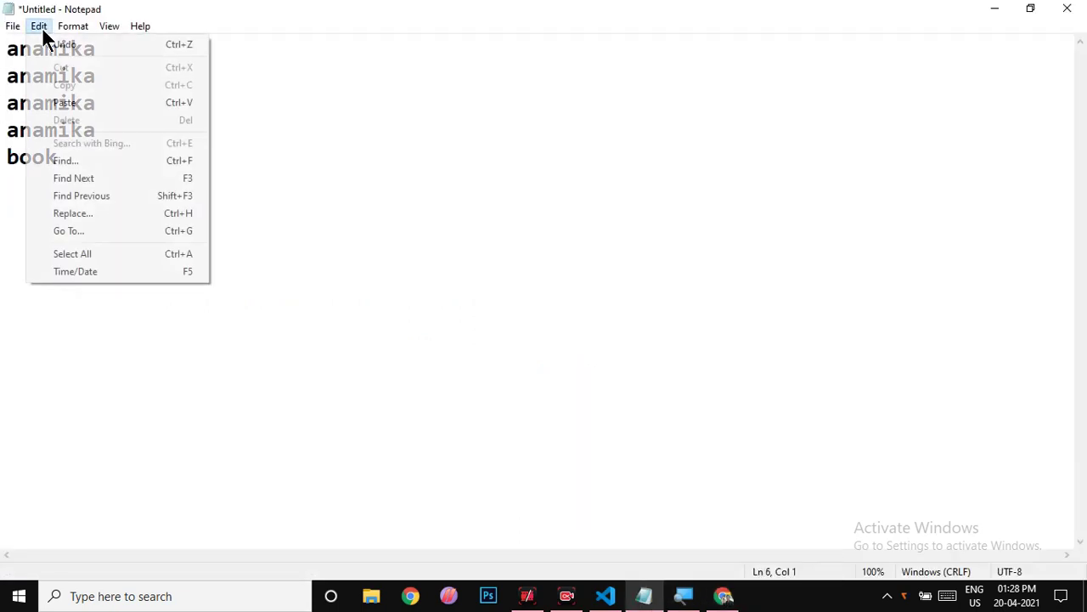
left_click(396, 159)
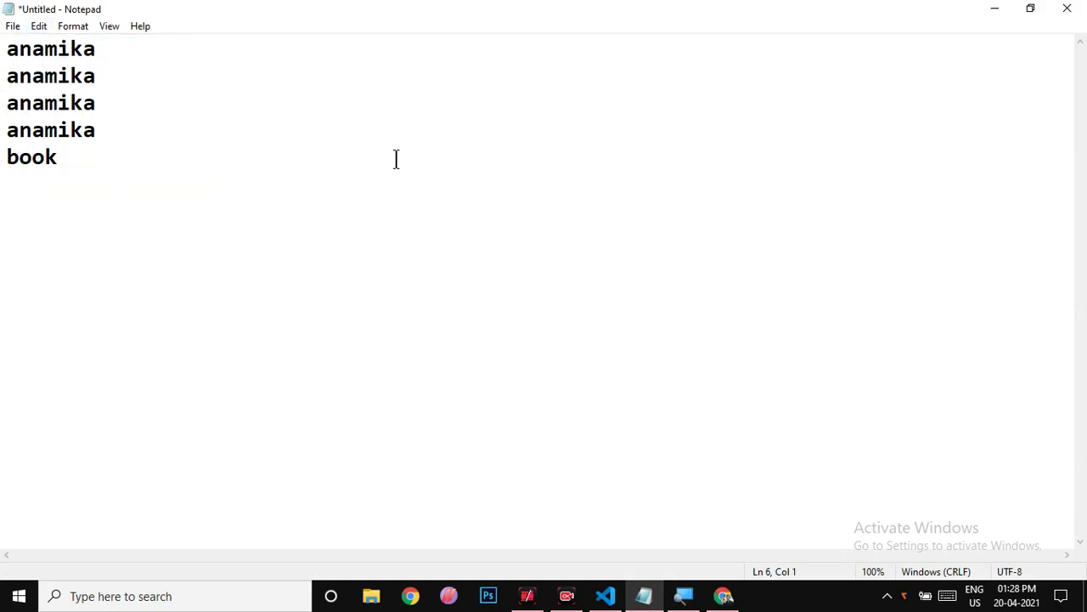
left_click(28, 52)
double_click(28, 53)
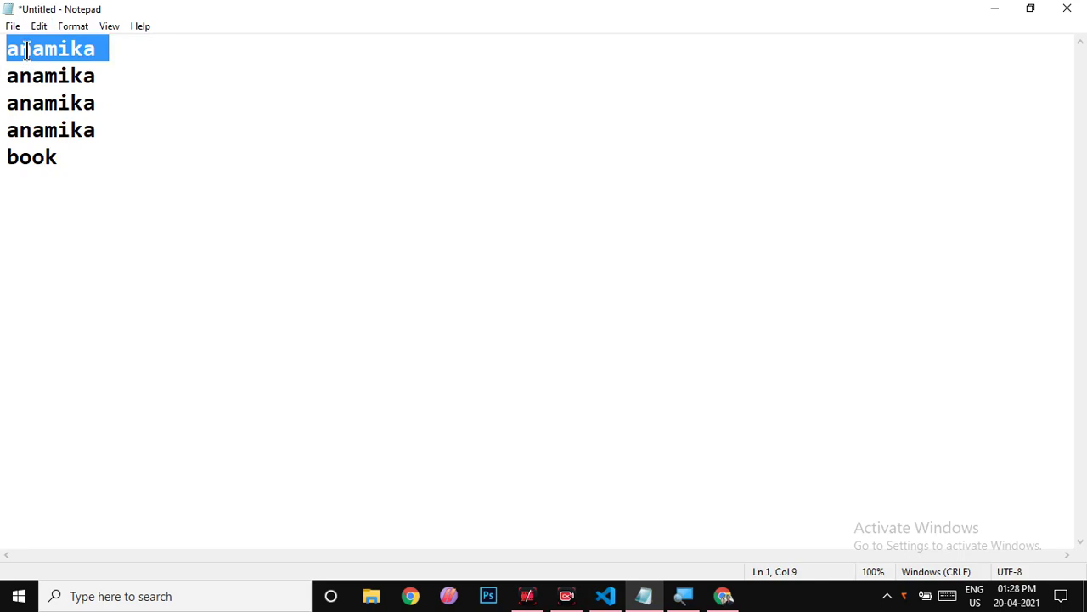
left_click(38, 25)
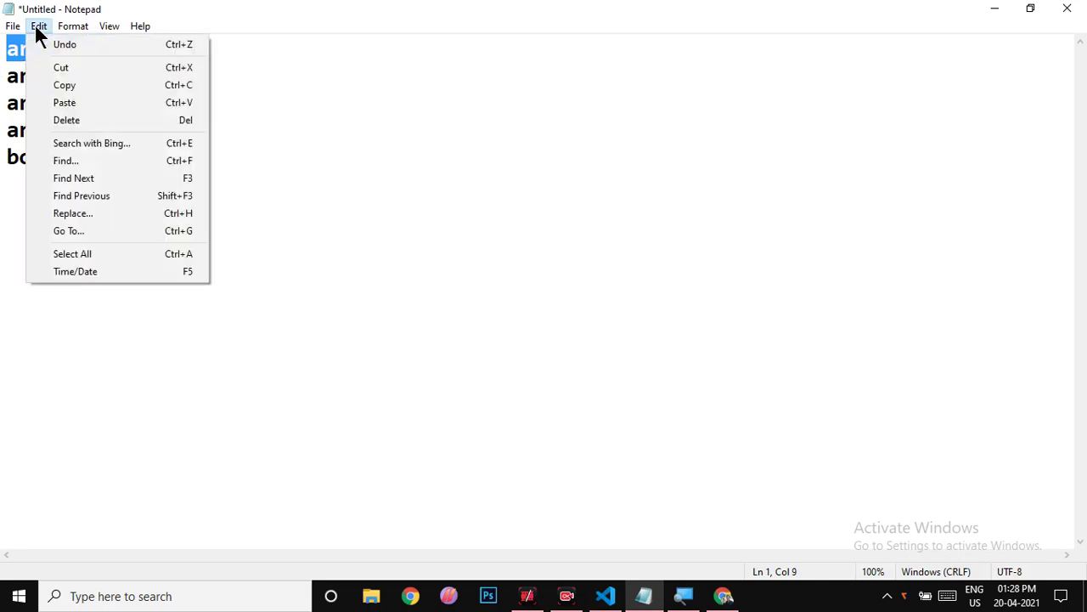
Find the name with Find Next through all four lines until 'Cannot find', then close Find.
left_click(73, 162)
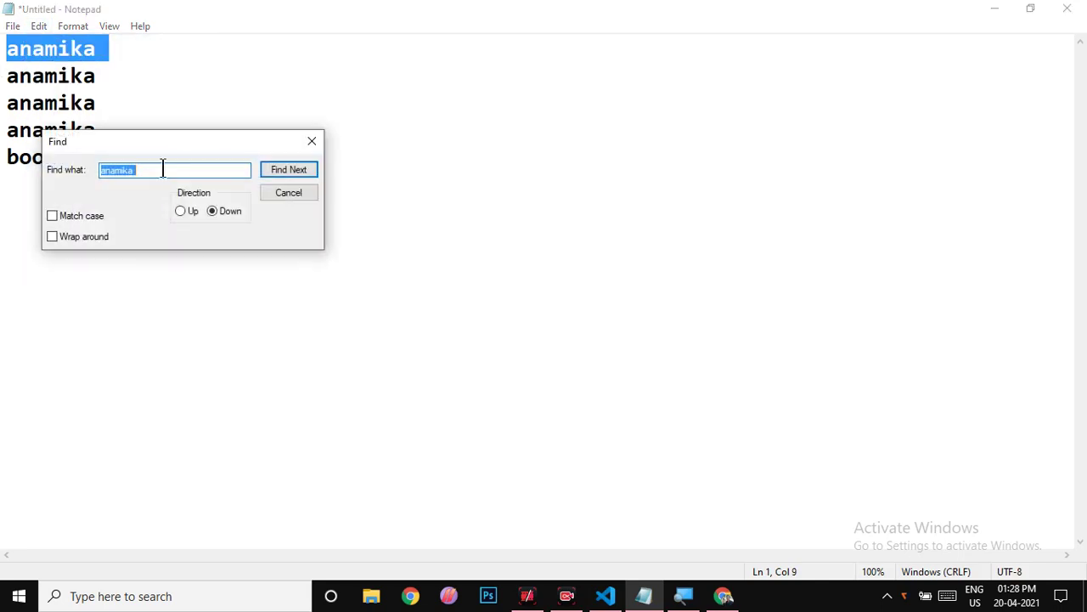
key("BackSpace")
type("anamika")
left_click(302, 167)
left_click(302, 167)
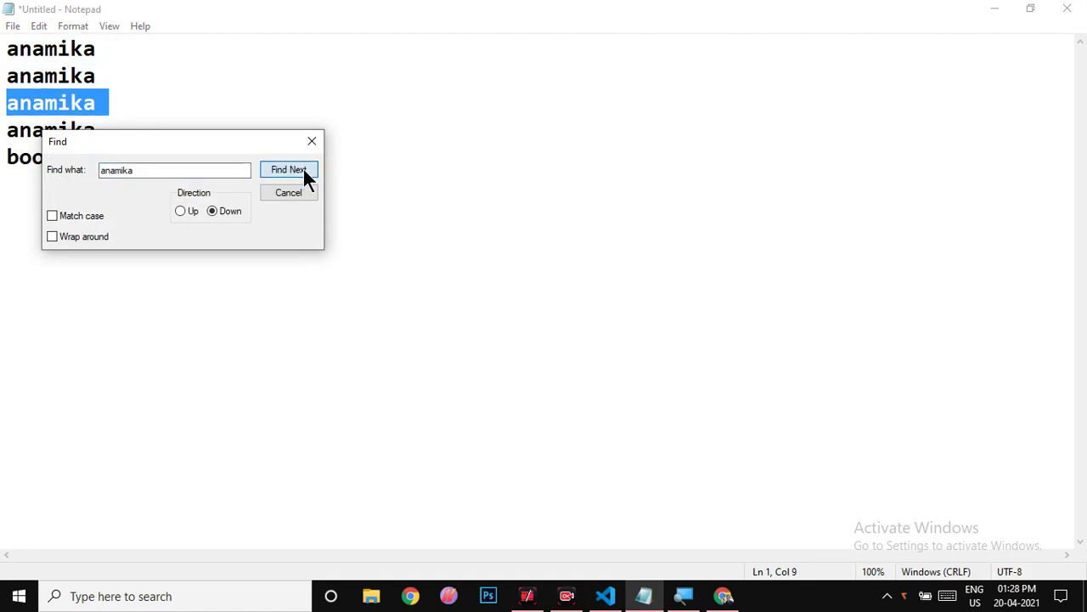
left_click(303, 167)
left_click(303, 166)
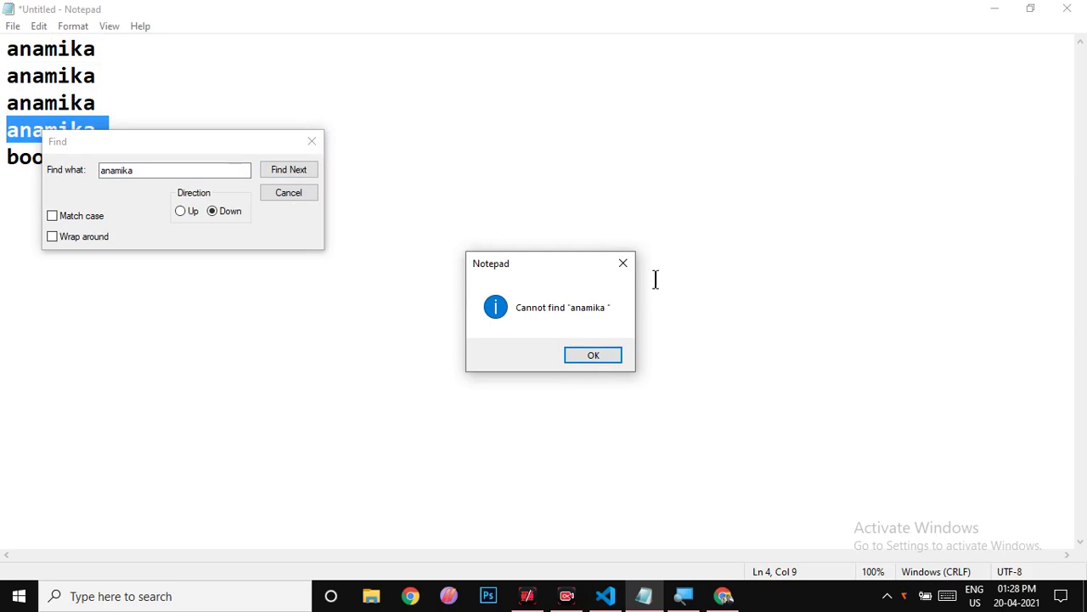
left_click(622, 263)
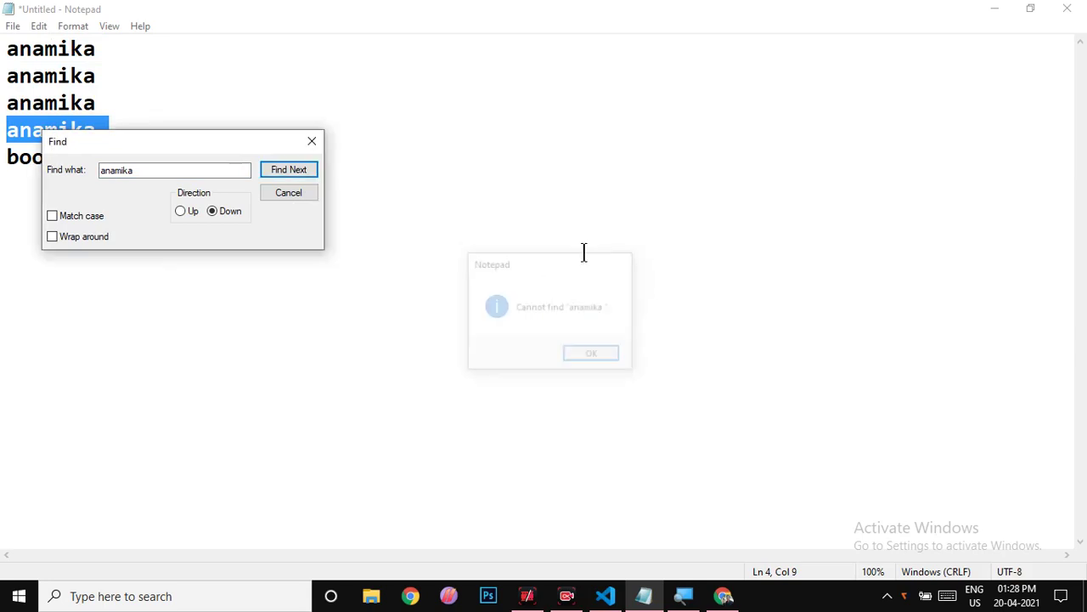
left_click(311, 142)
left_click(40, 27)
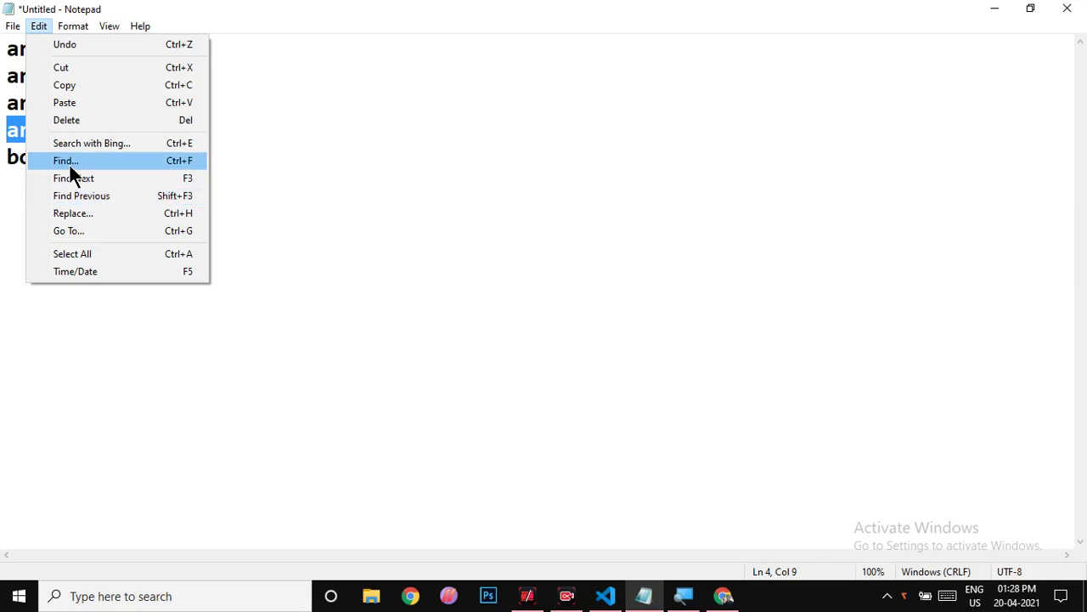
Run Find Next once more, dismiss the not-found message, then Find Previous to line 3.
mouse_move(108, 26)
mouse_move(39, 27)
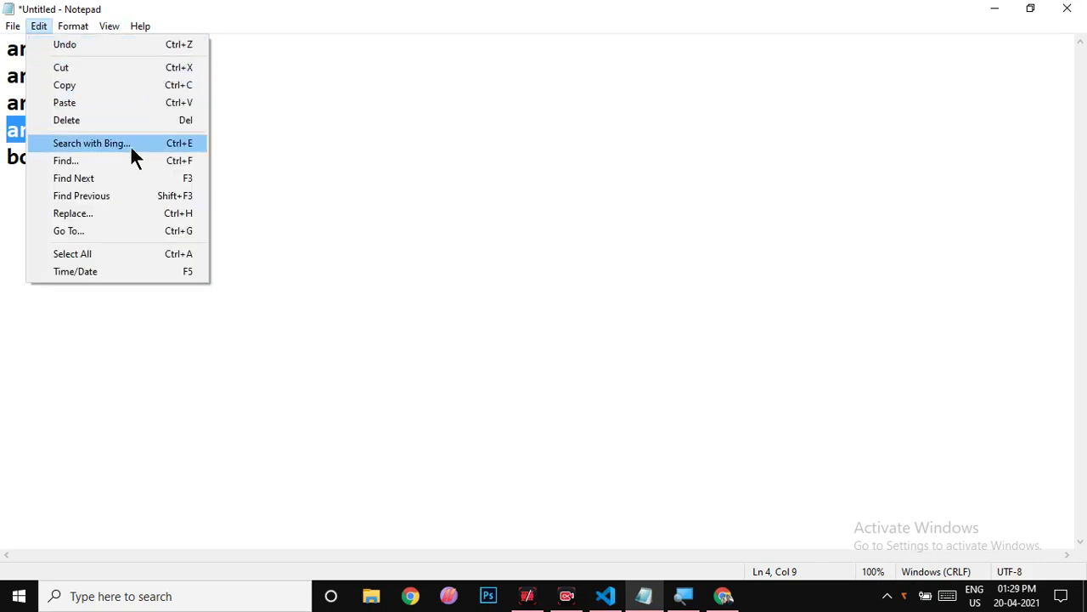
left_click(131, 178)
left_click(633, 264)
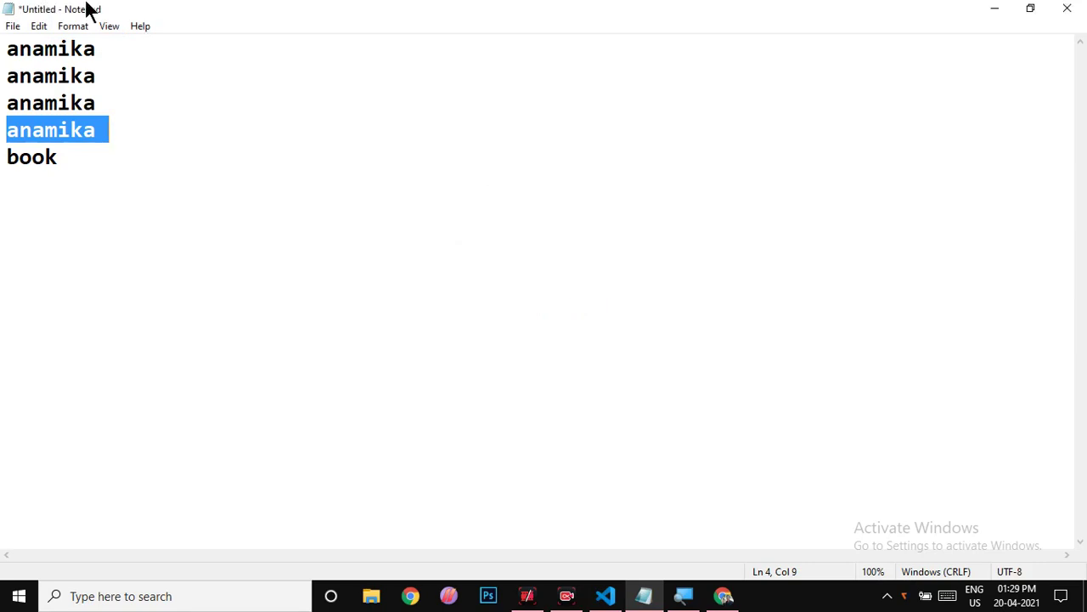
left_click(32, 29)
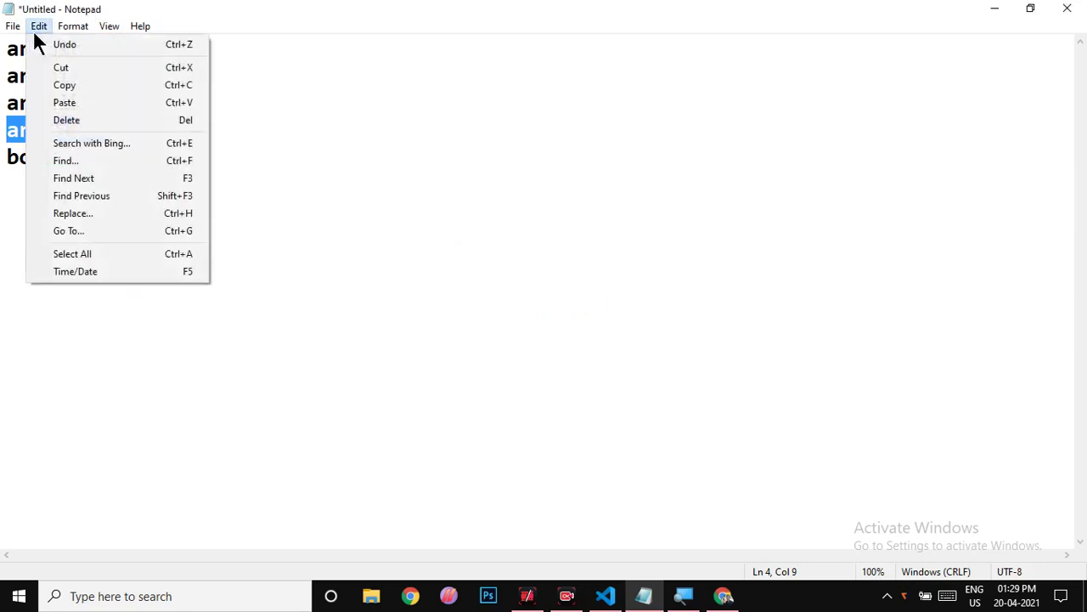
left_click(94, 196)
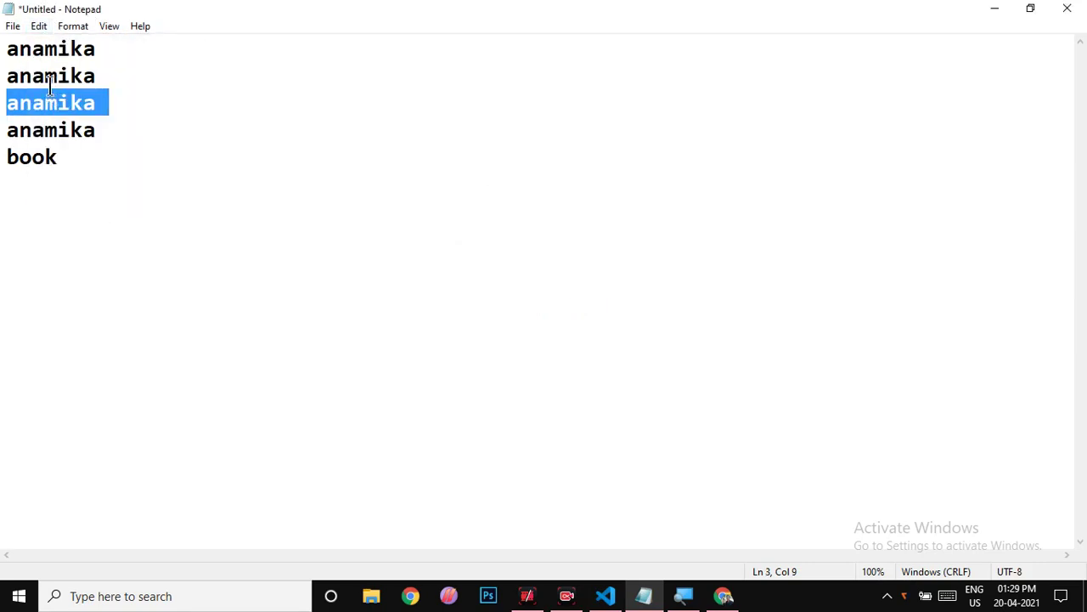
left_click(39, 27)
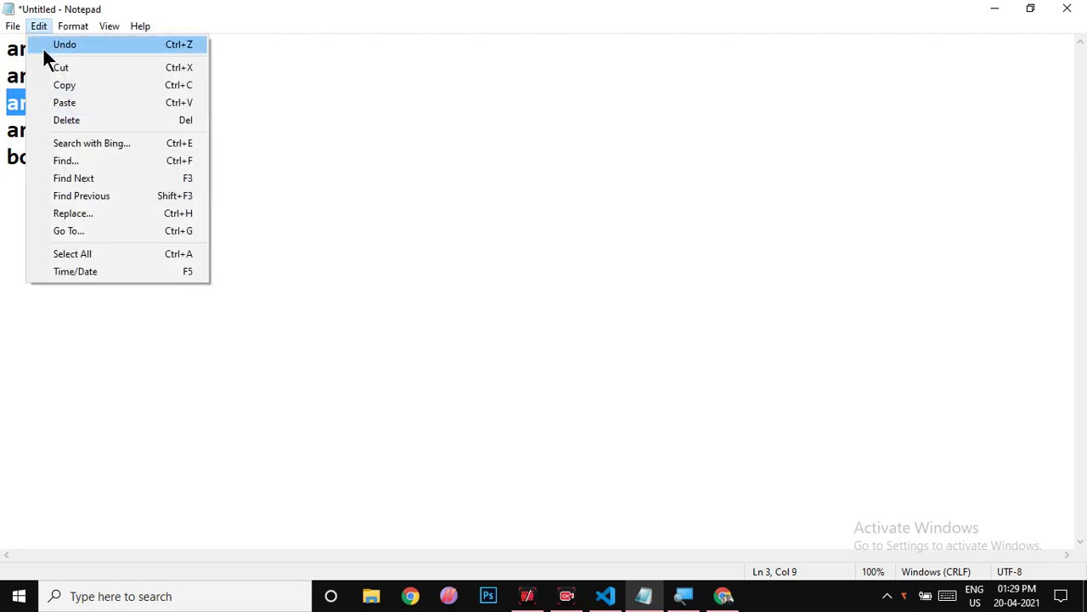
Replace All occurrences of the name with the replacement name, then close the Replace dialog.
left_click(98, 218)
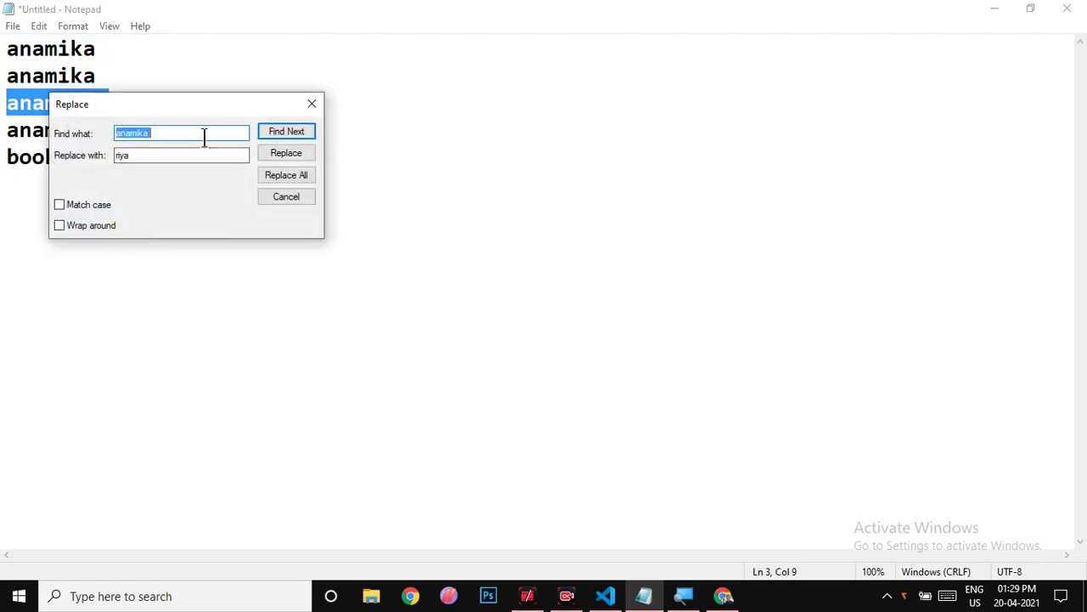
key("BackSpace")
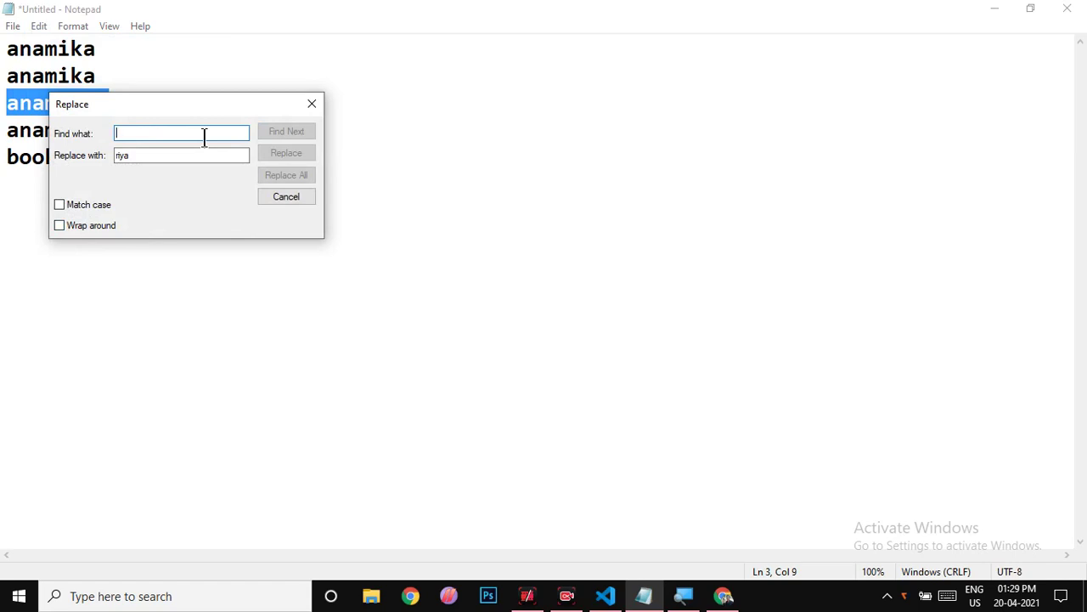
type("anamika")
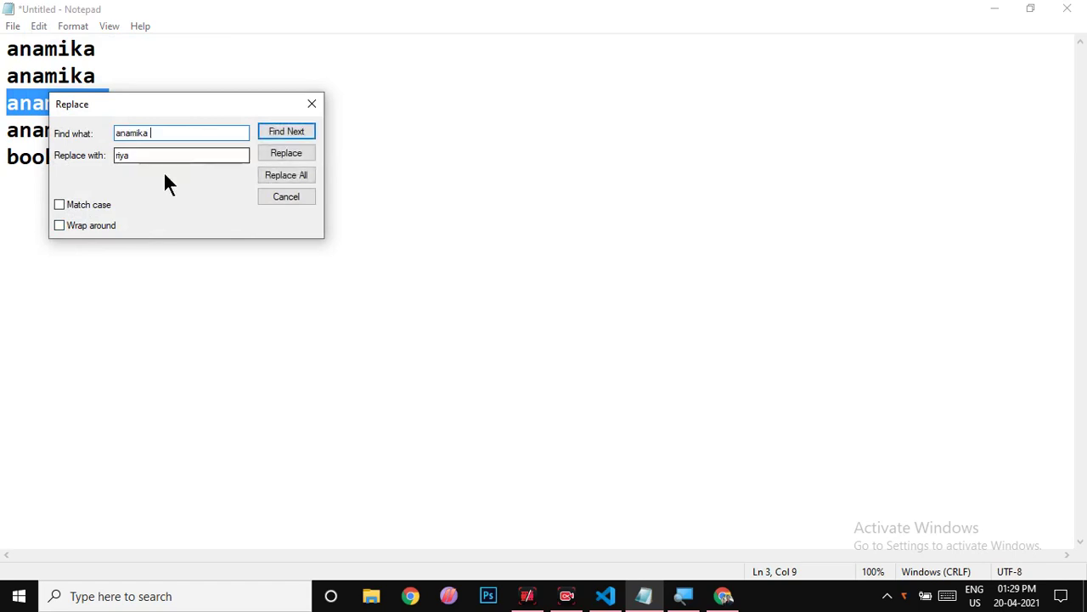
left_click(164, 156)
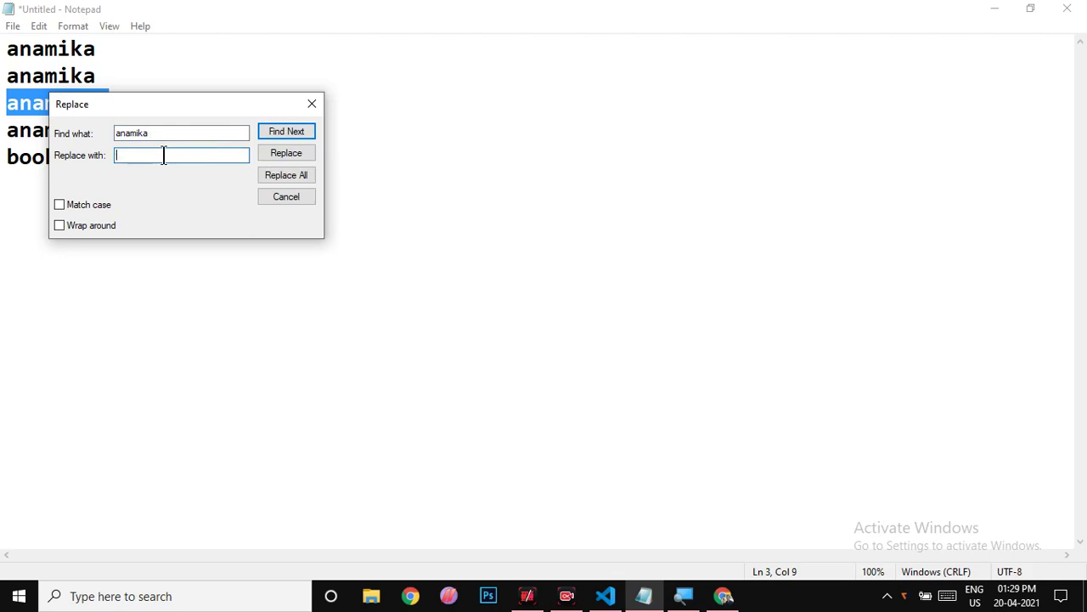
type("mishra")
left_click(295, 175)
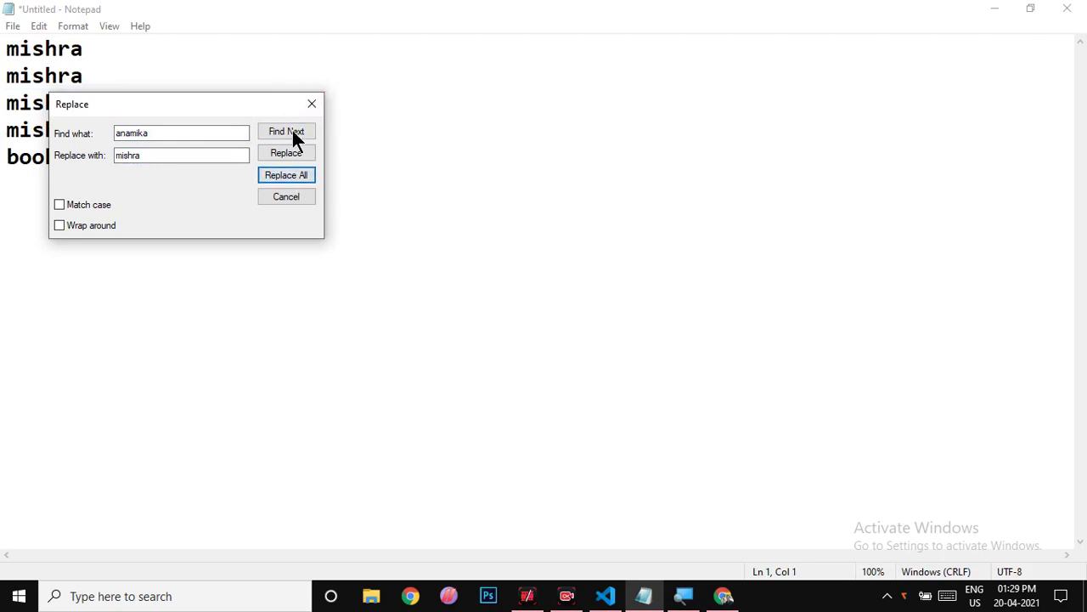
left_click(311, 106)
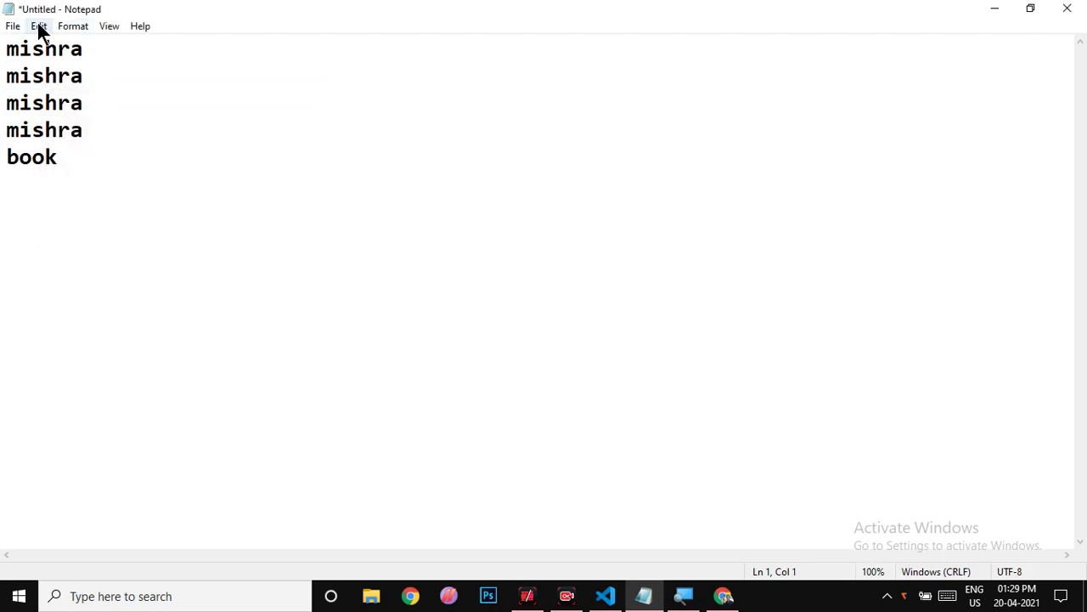
Move the Go To Line dialog aside and enter line number 6.
left_click(39, 26)
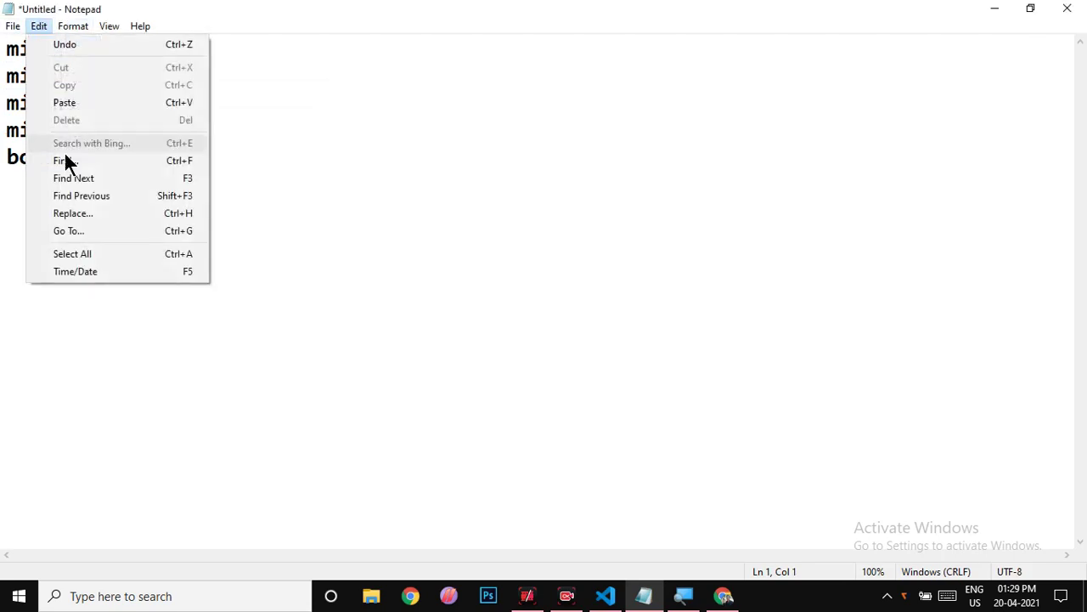
left_click(87, 235)
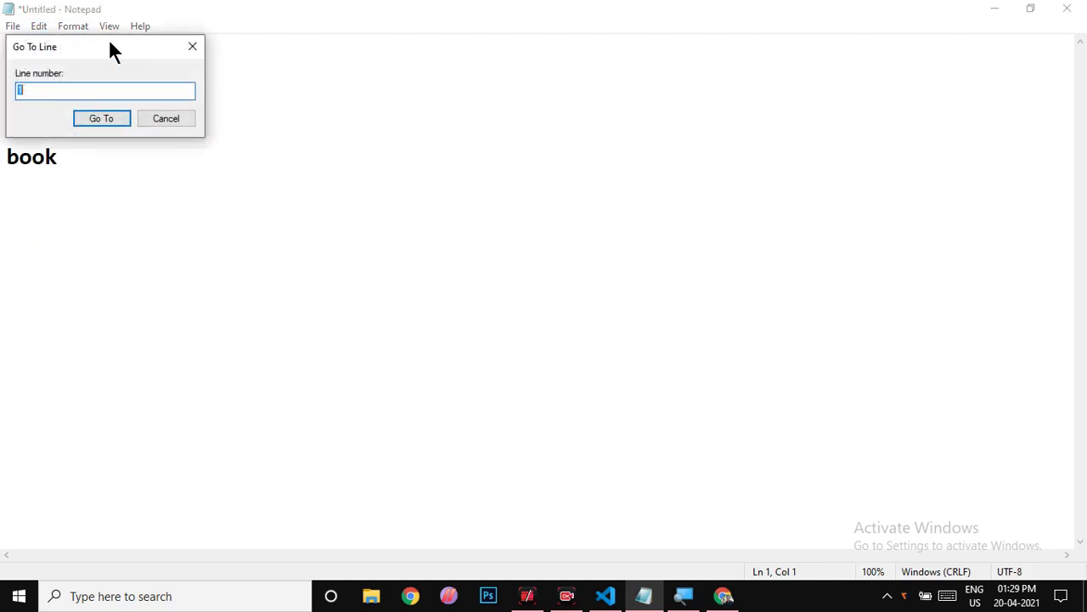
left_click_drag(115, 51, 384, 136)
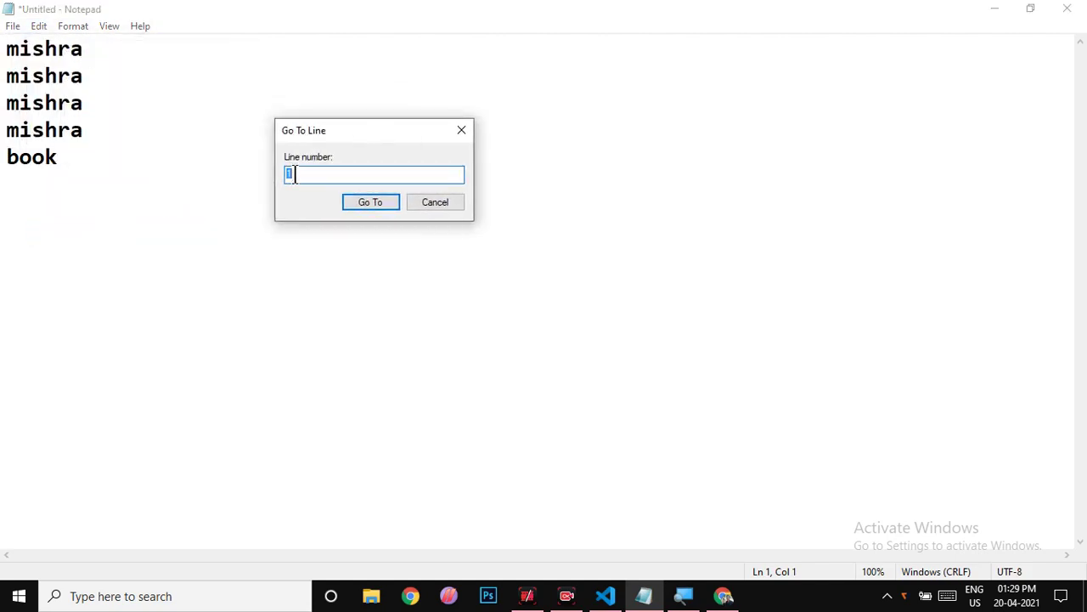
type("6")
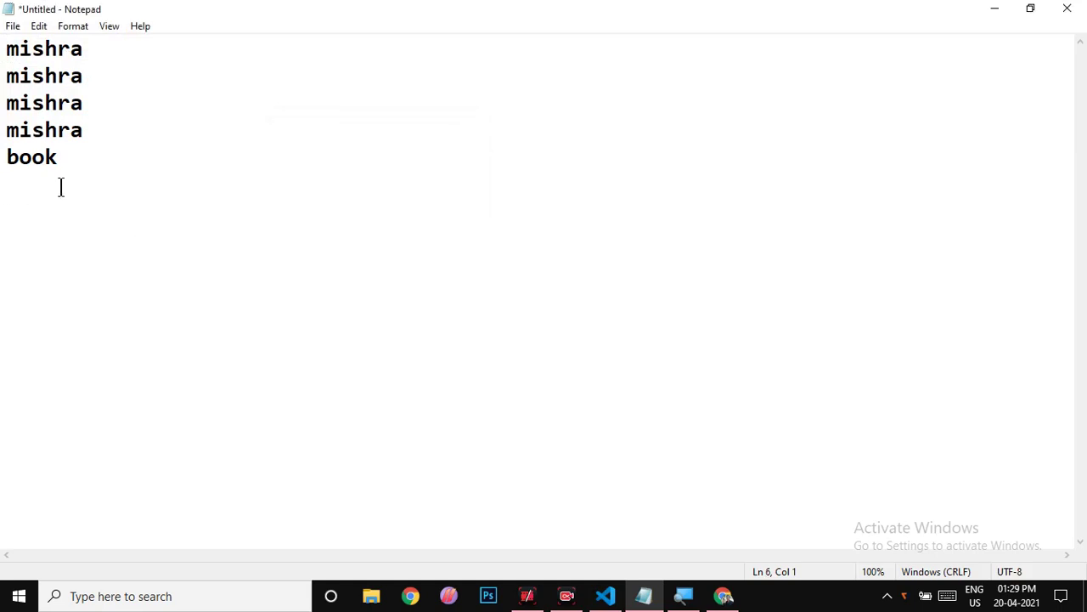
left_click(37, 28)
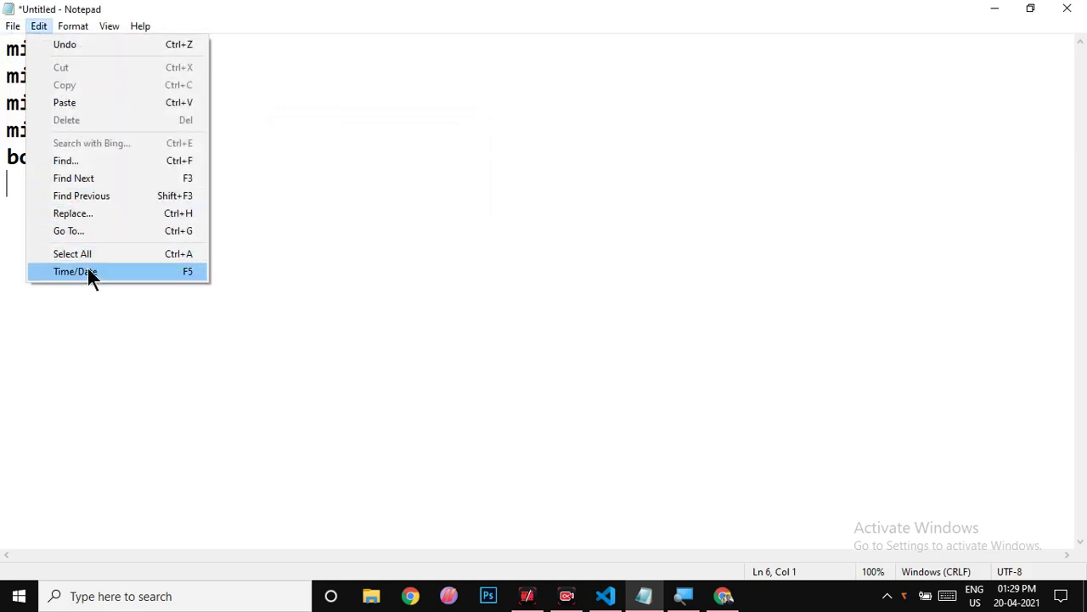
Insert the current time and date, 01:29 PM 20-04-2021, on line 6 with F5.
left_click(434, 286)
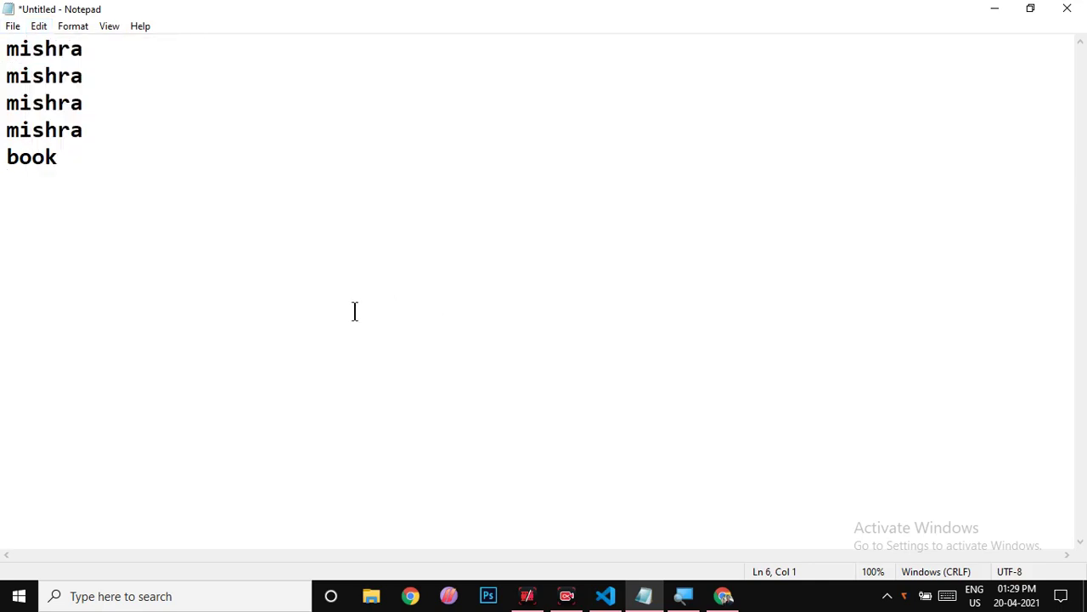
key("ctrl+a")
left_click(348, 219)
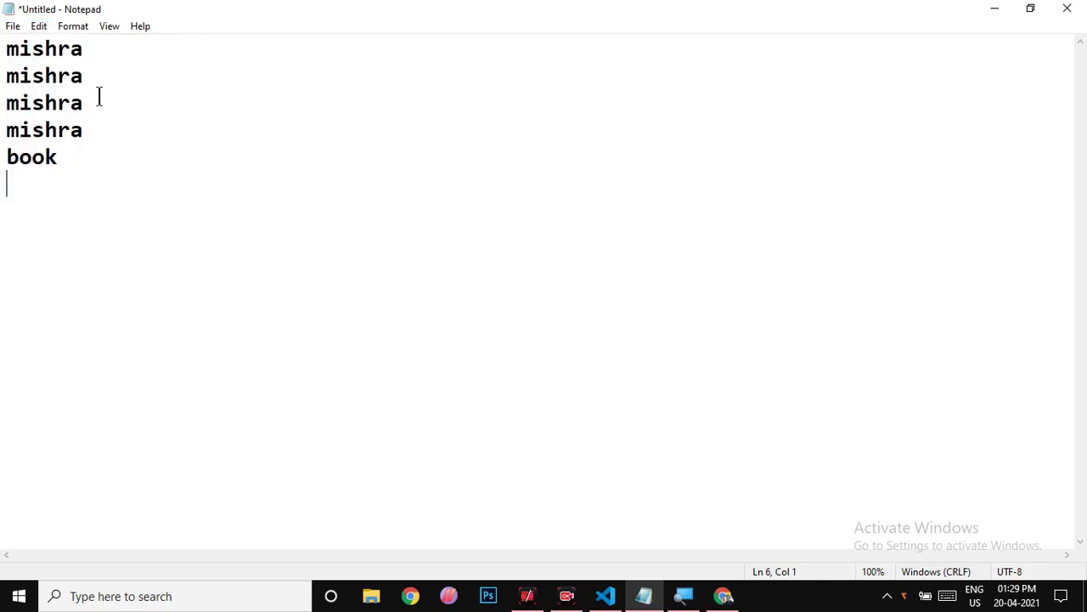
left_click(46, 31)
left_click(441, 209)
key("F5")
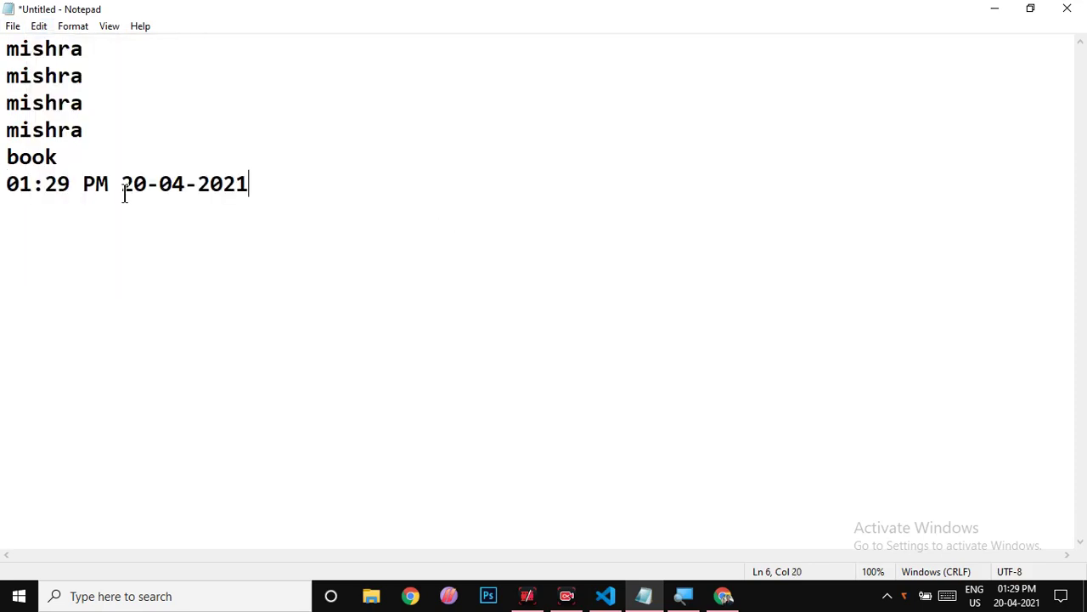
left_click(82, 25)
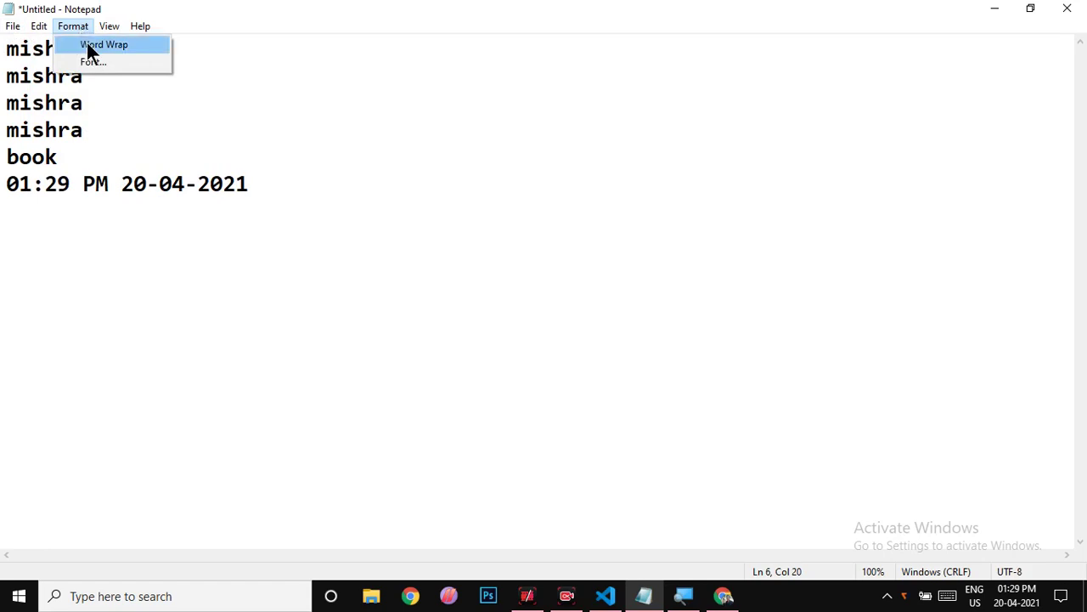
Fill line 1 with repeated copies of 'mishra ' by pasting it several times.
left_click(134, 122)
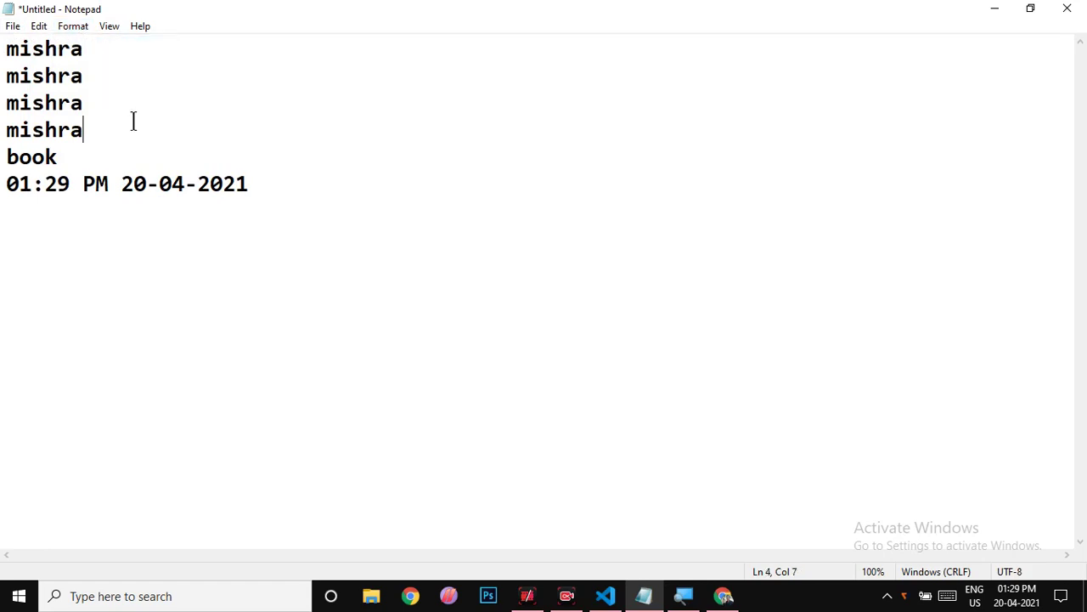
left_click(121, 53)
left_click_drag(1, 49, 97, 50)
key("ctrl+c")
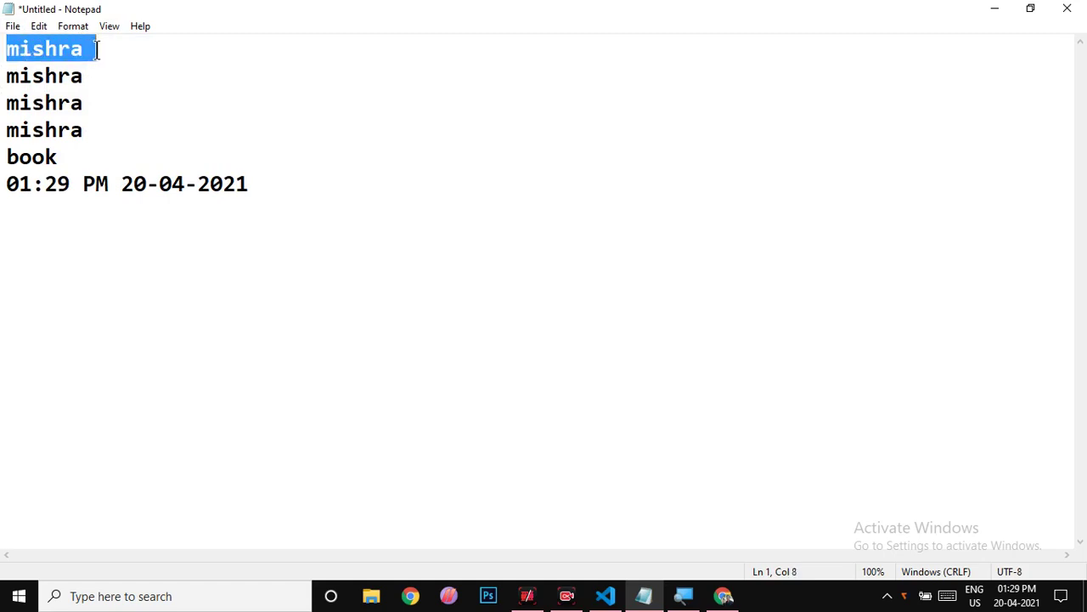
left_click(126, 51)
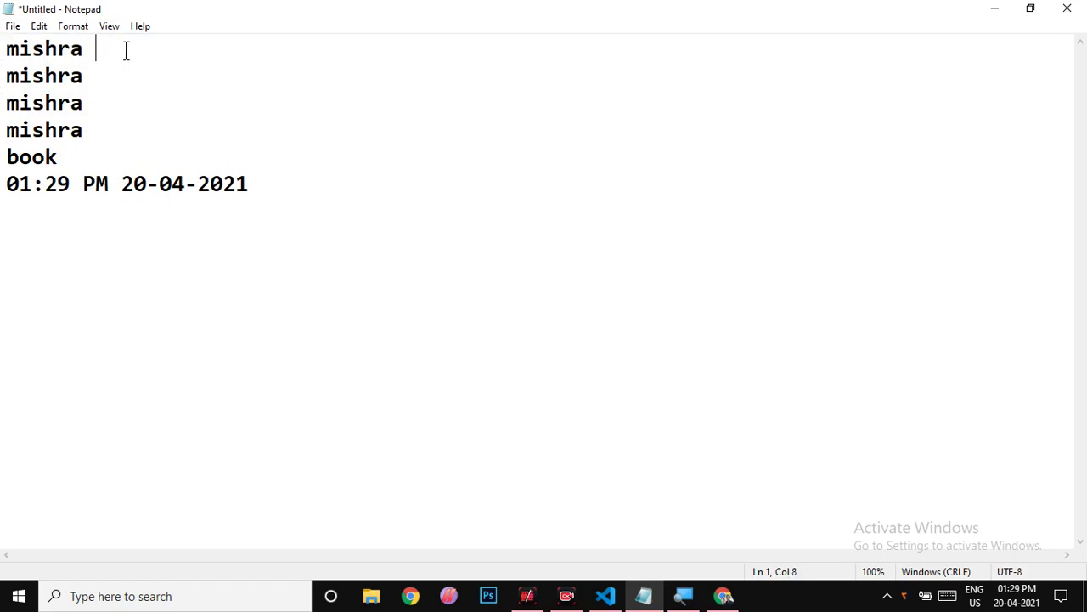
key("ctrl+v")
key("ctrl+v")
key("ctrl+v")
key("ctrl+v")
key("ctrl+v")
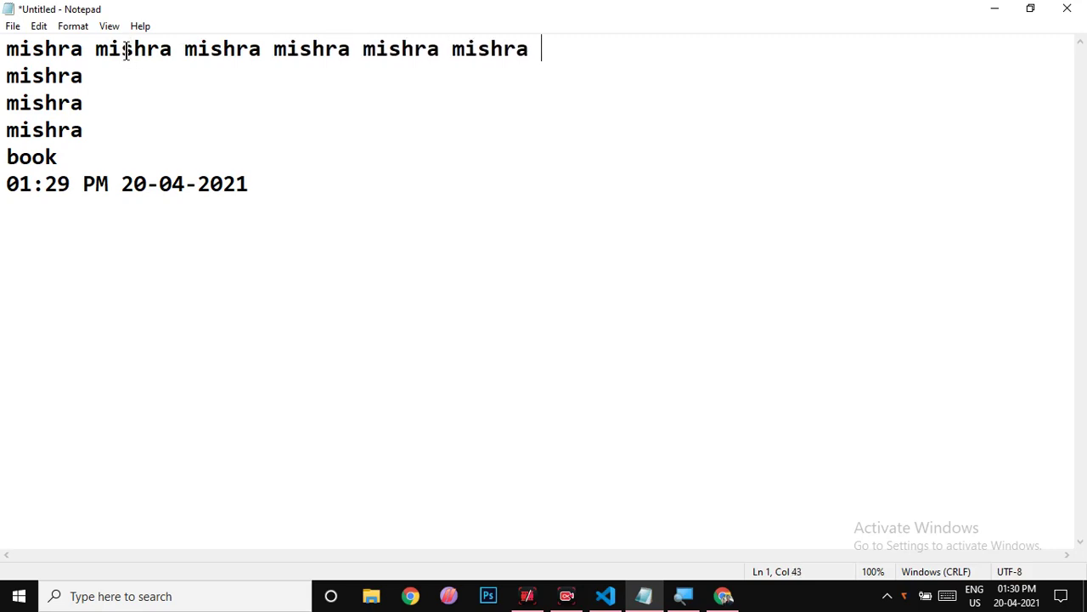
key("ctrl+v")
key("ctrl+v")
key("ctrl+v")
key("ctrl+v")
key("ctrl+v")
key("ctrl+v")
key("ctrl+v")
key("ctrl+v")
key("ctrl+v")
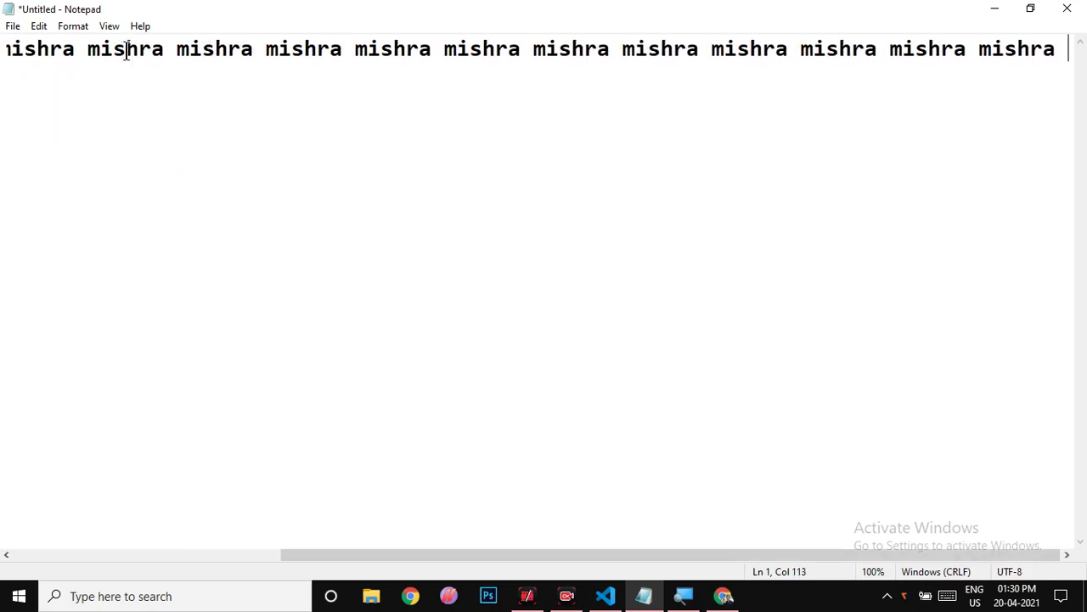
Turn on Word Wrap so the long mishra line wraps, and look over the Help menu.
left_click(72, 26)
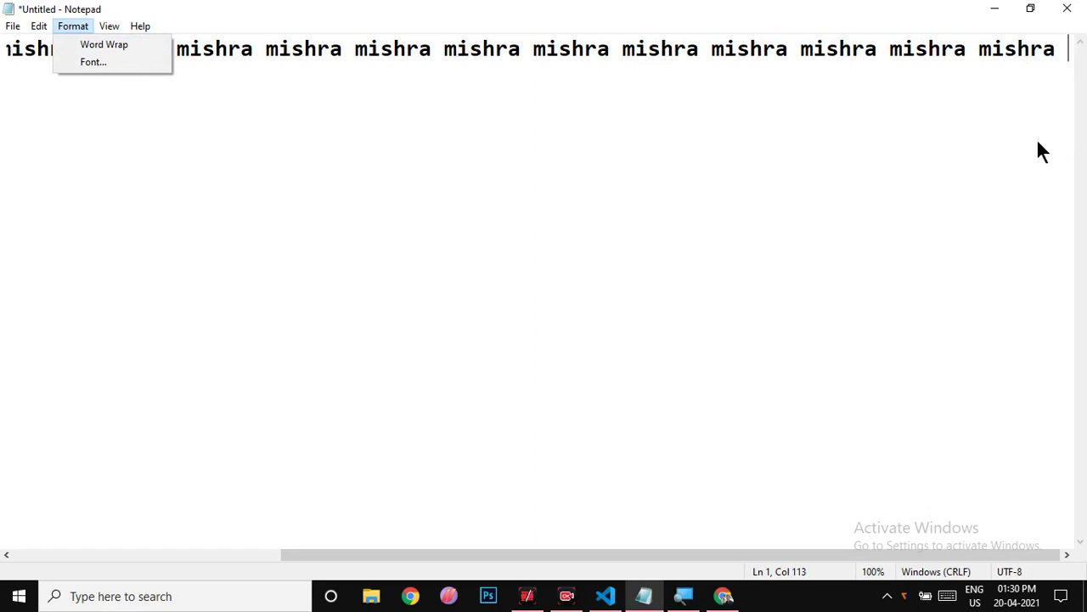
left_click(113, 45)
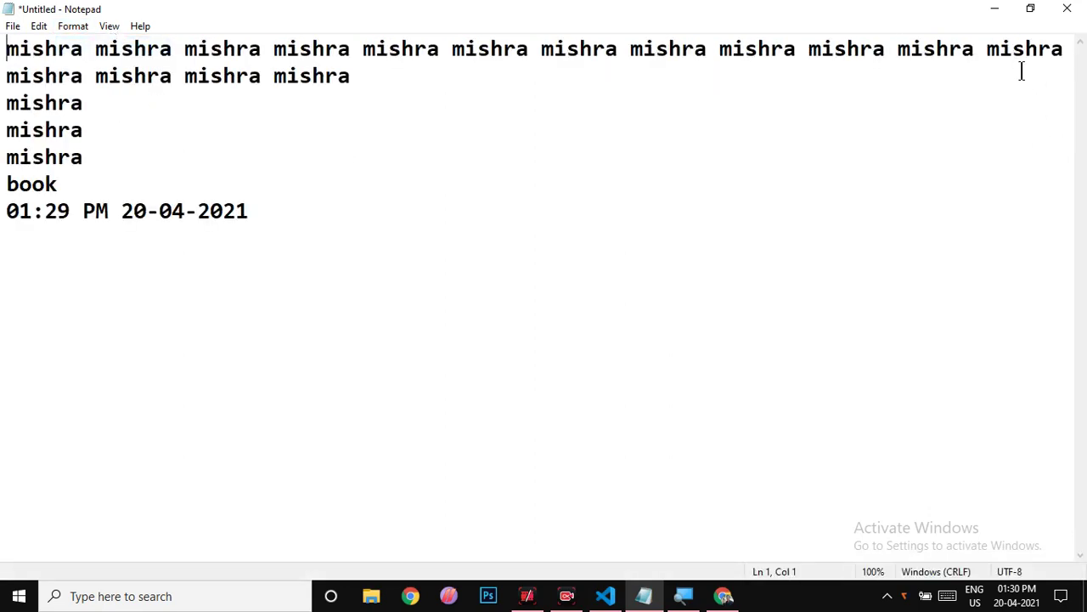
left_click(78, 26)
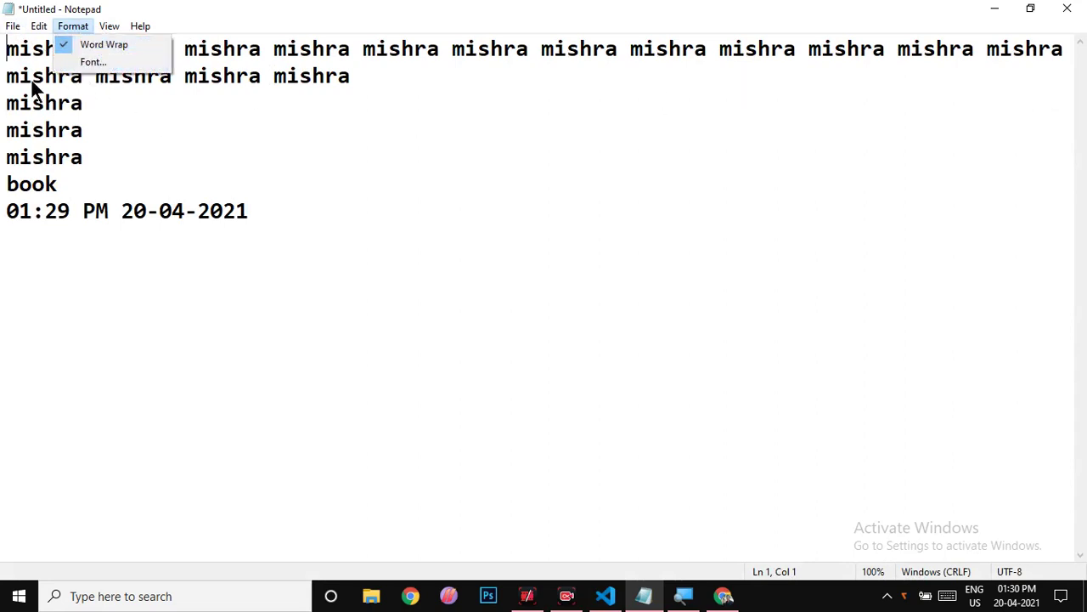
key("Right")
key("Right")
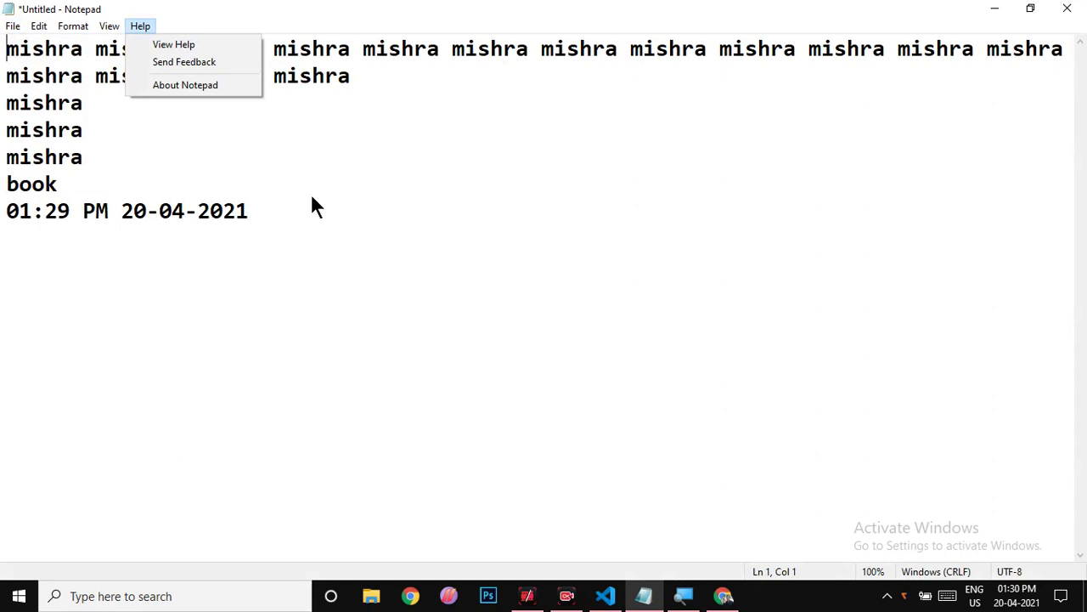
left_click(124, 210)
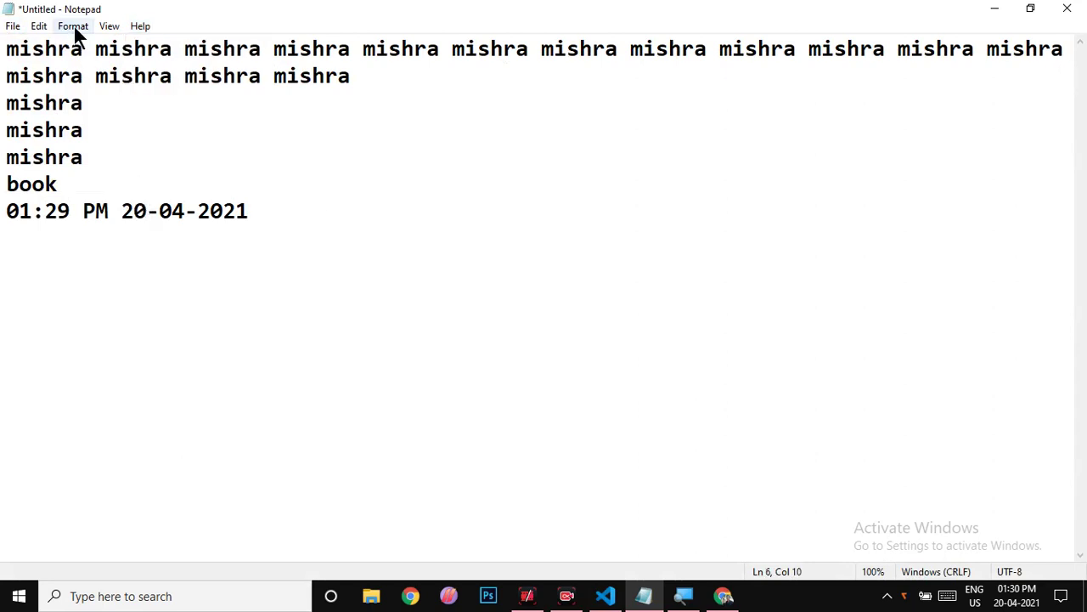
left_click(73, 26)
Preview Copperplate Gothic, Courier and DFGothic-EB as the text font.
left_click(90, 68)
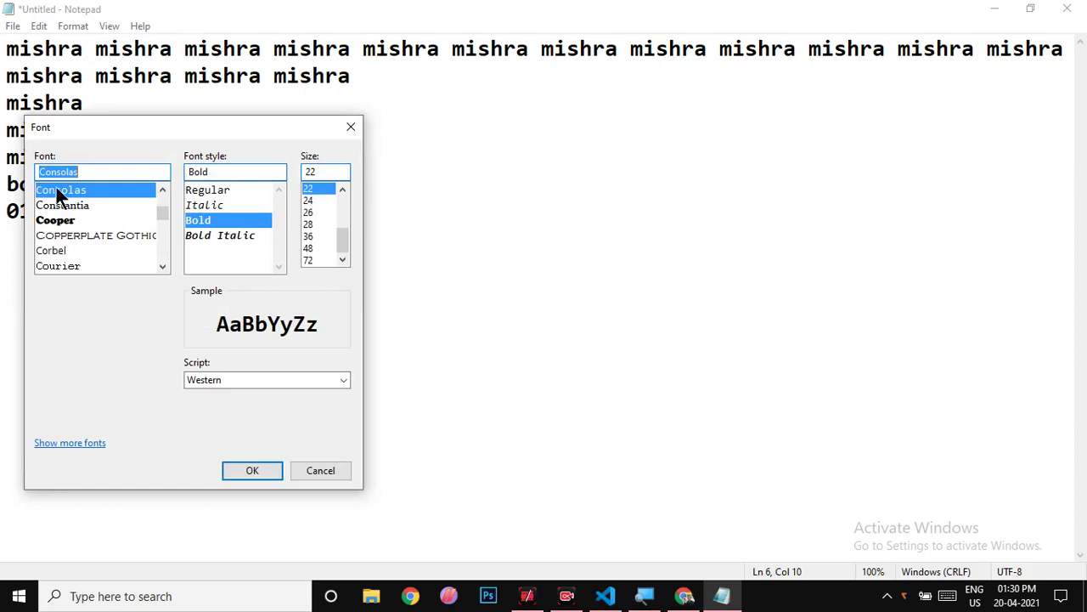
left_click(51, 237)
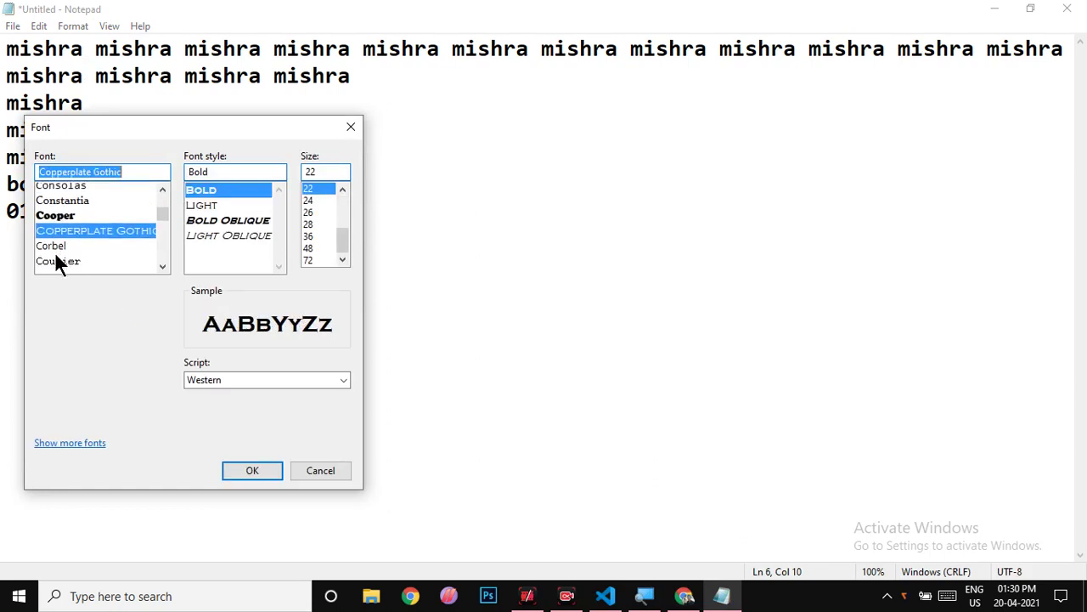
scroll(55, 253, "down", 2)
left_click(67, 195)
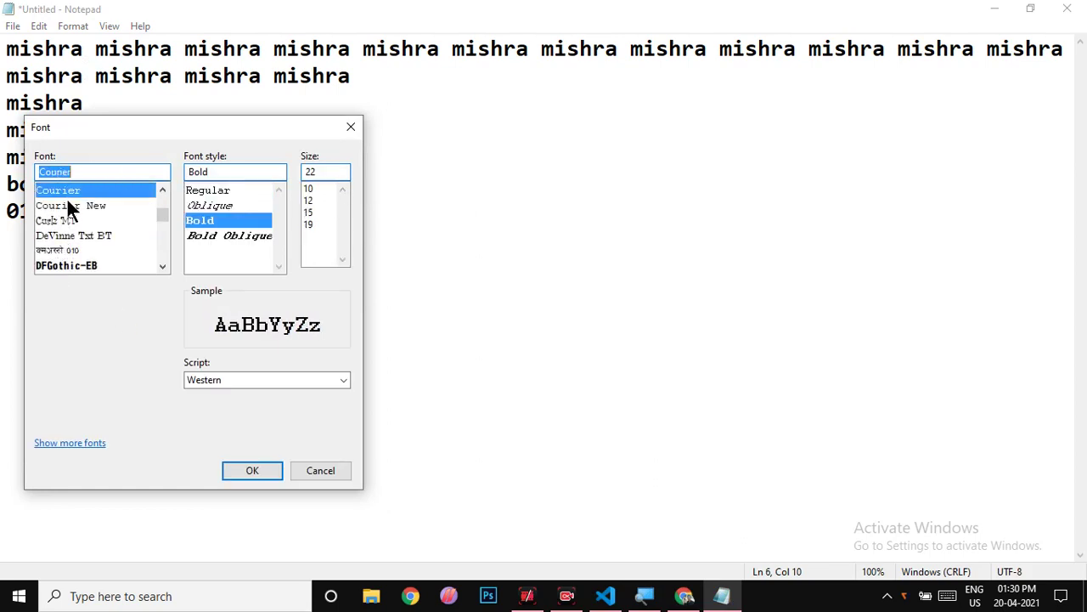
left_click(75, 262)
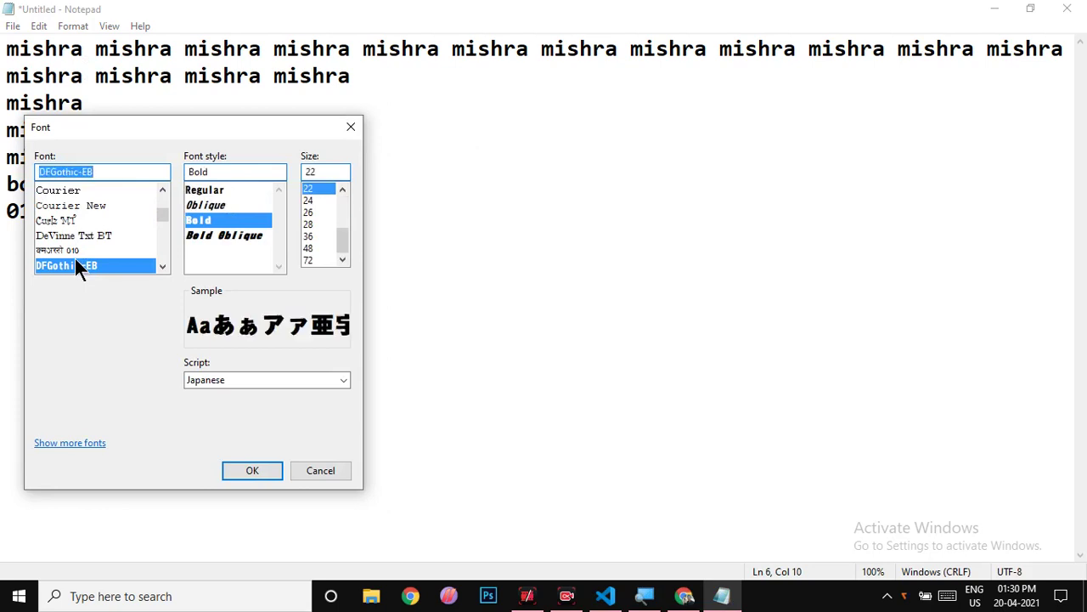
Apply Curlz MT, Oblique, size 72 to the mishra text.
left_click(206, 205)
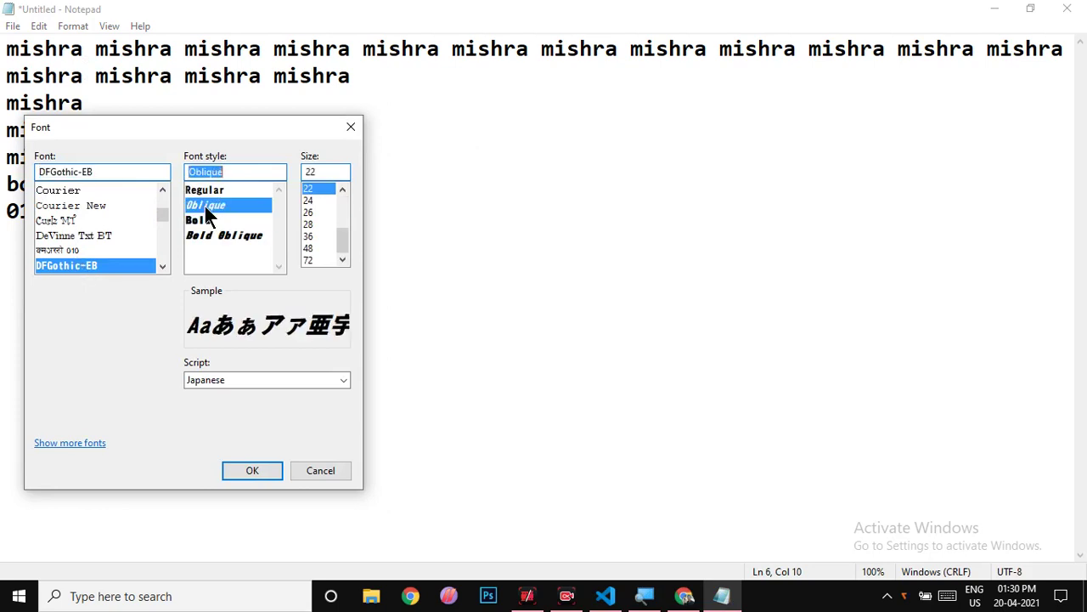
left_click(311, 223)
left_click(313, 257)
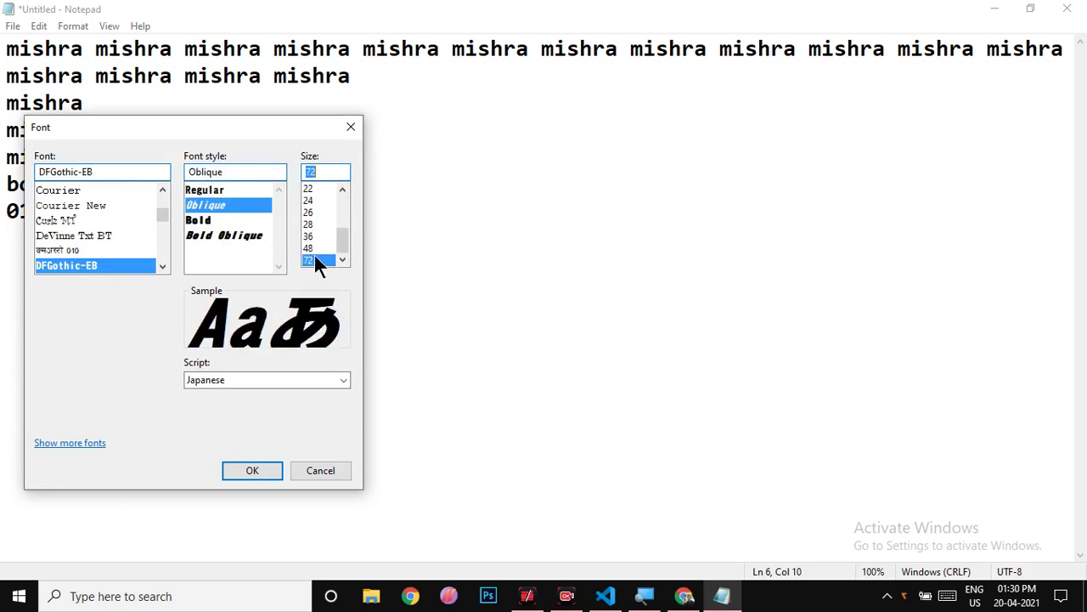
left_click(63, 190)
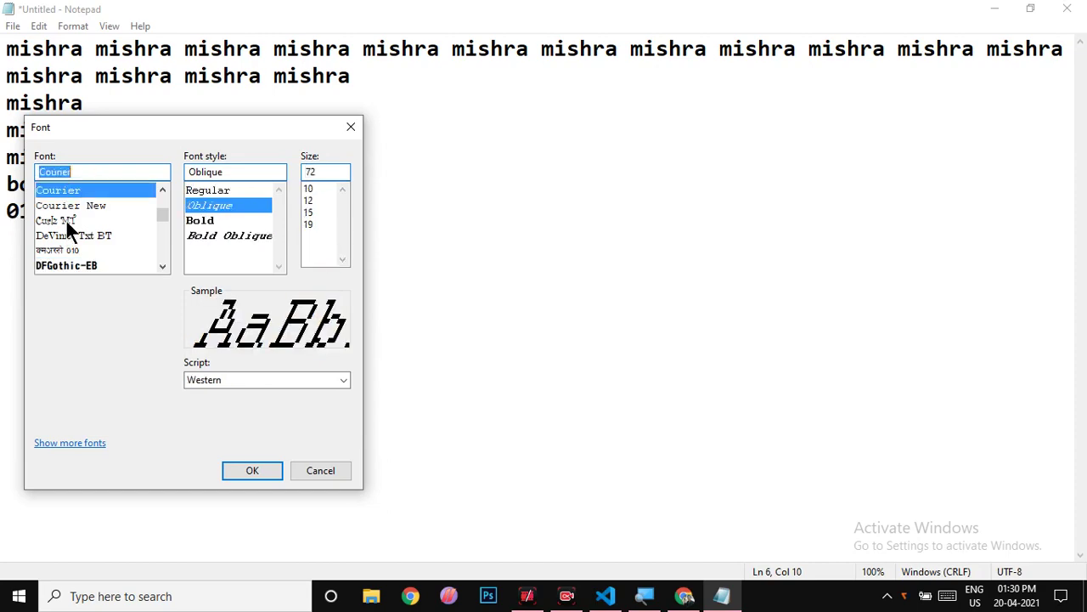
left_click(67, 221)
left_click(240, 471)
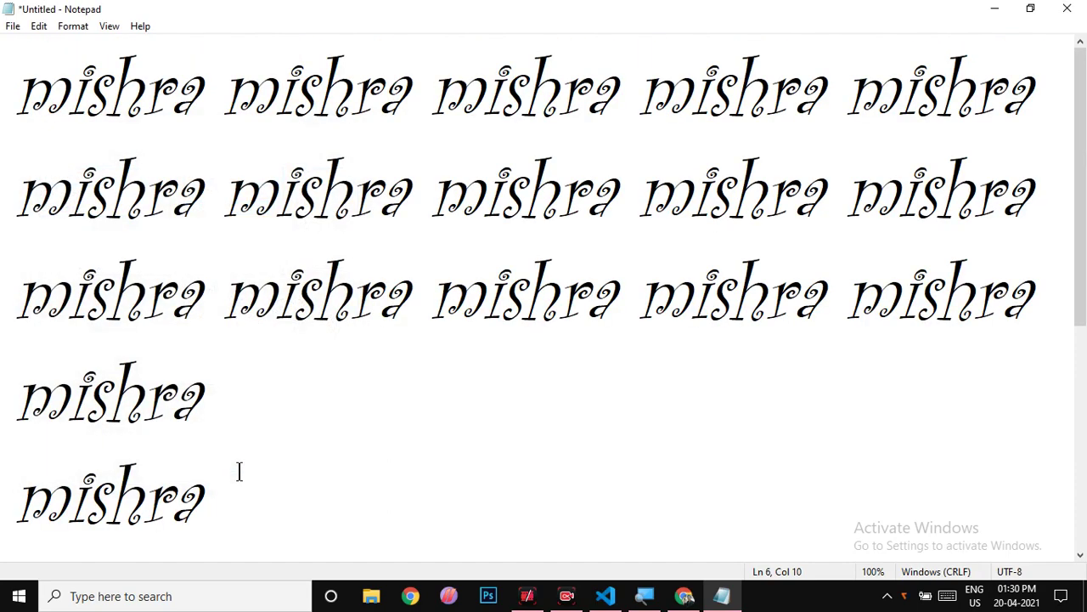
Reopen the Font dialog and close it without changes.
left_click(75, 26)
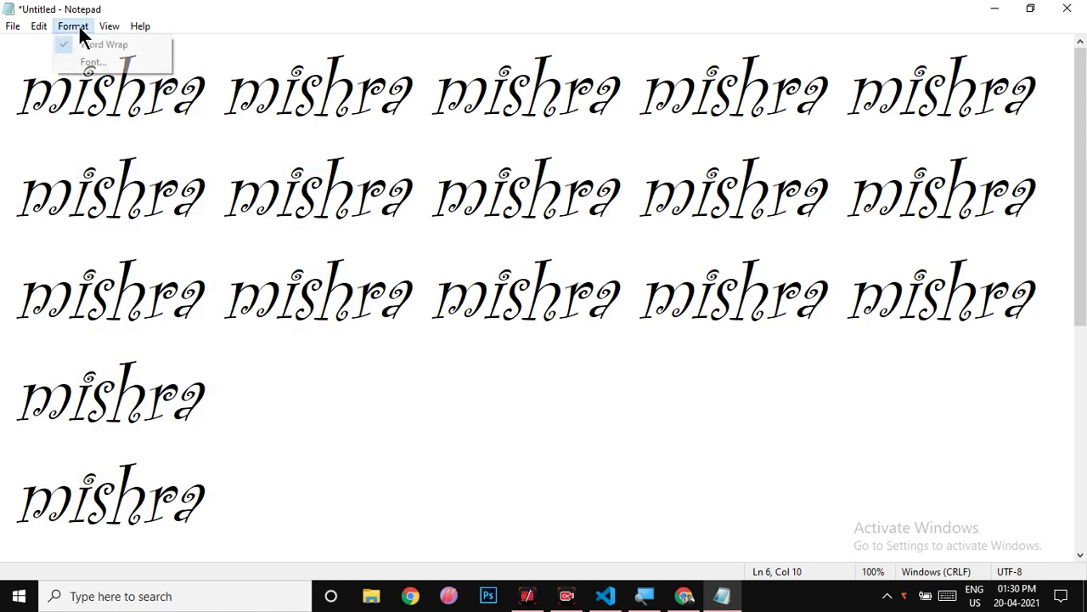
left_click(88, 68)
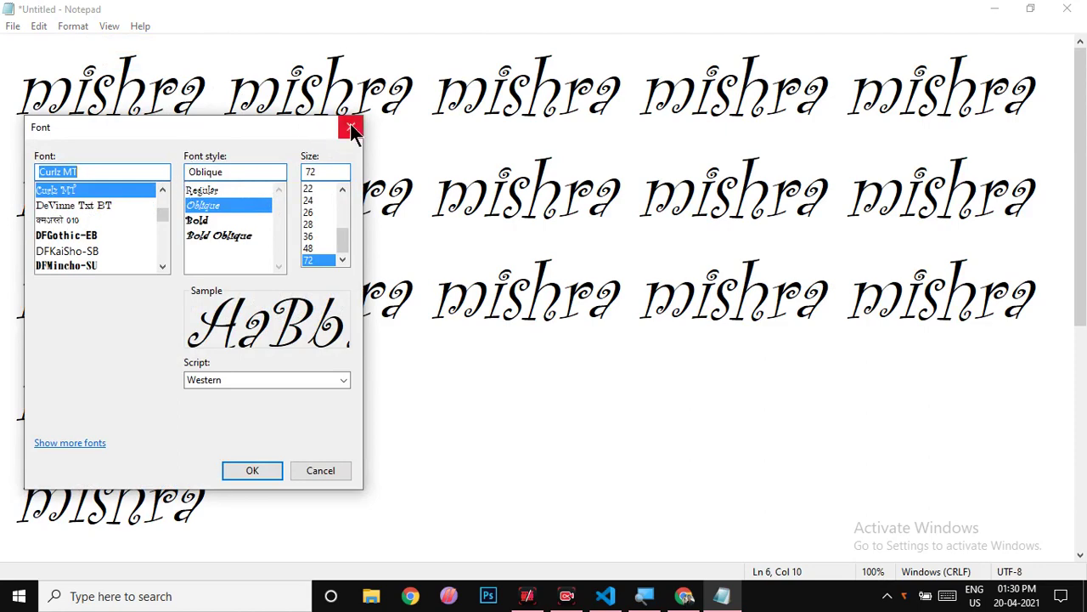
left_click(351, 128)
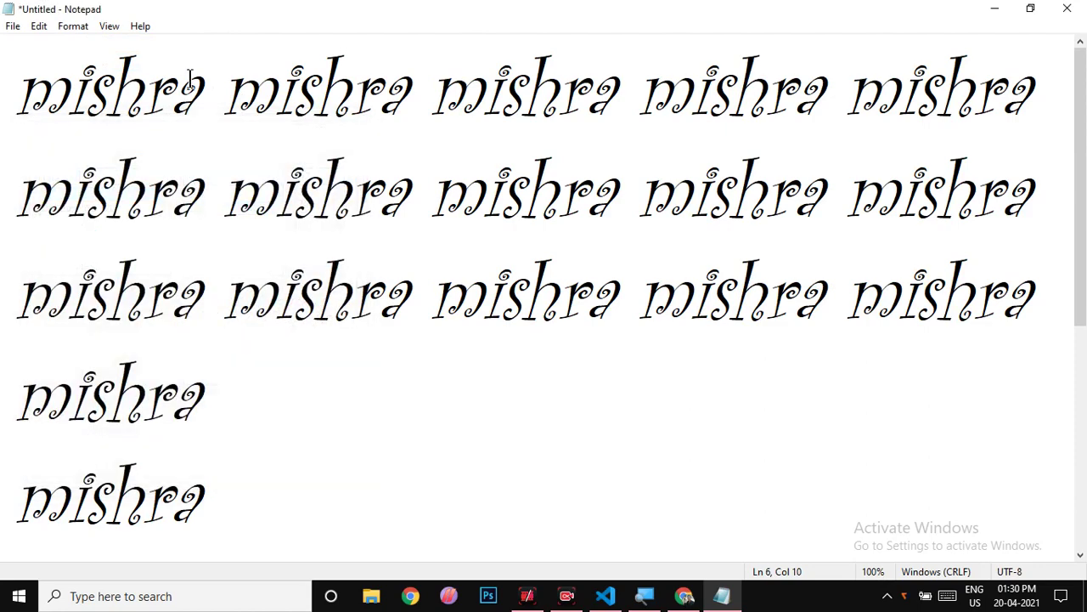
left_click(111, 26)
mouse_move(120, 44)
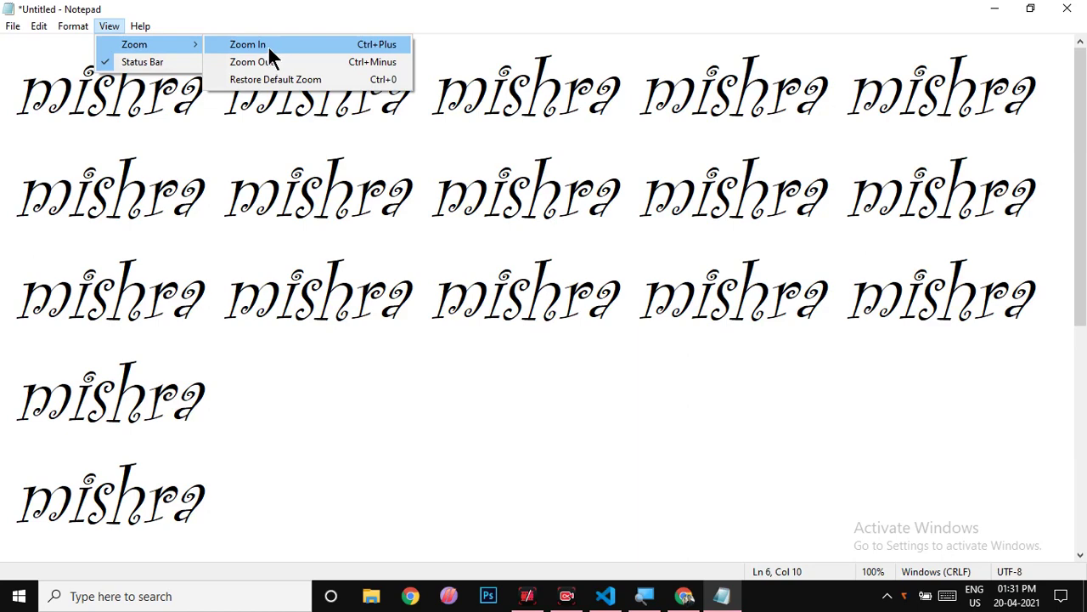
left_click(268, 45)
left_click(68, 34)
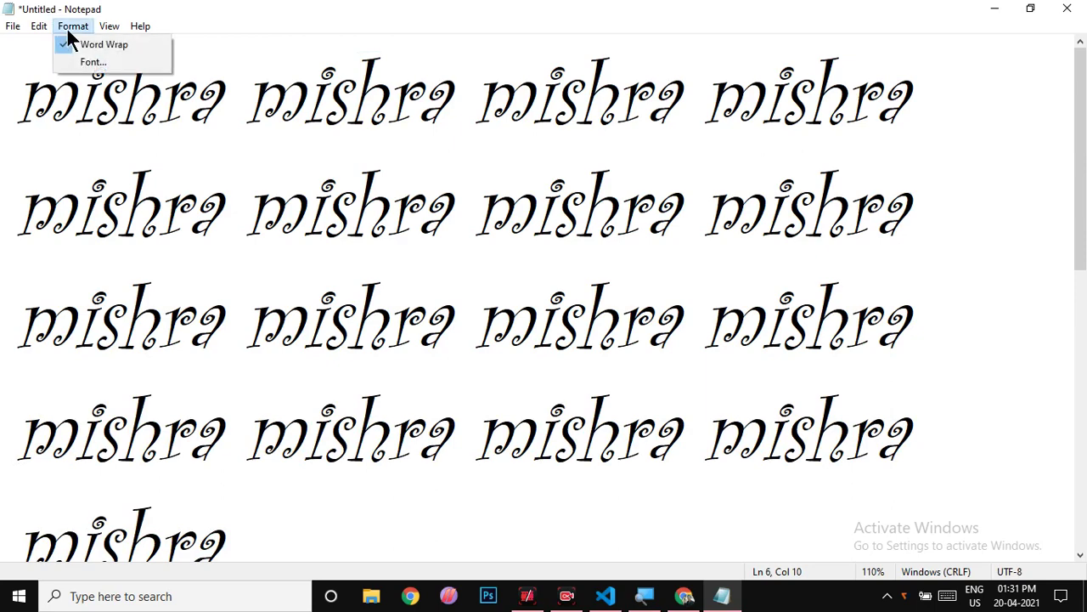
mouse_move(109, 26)
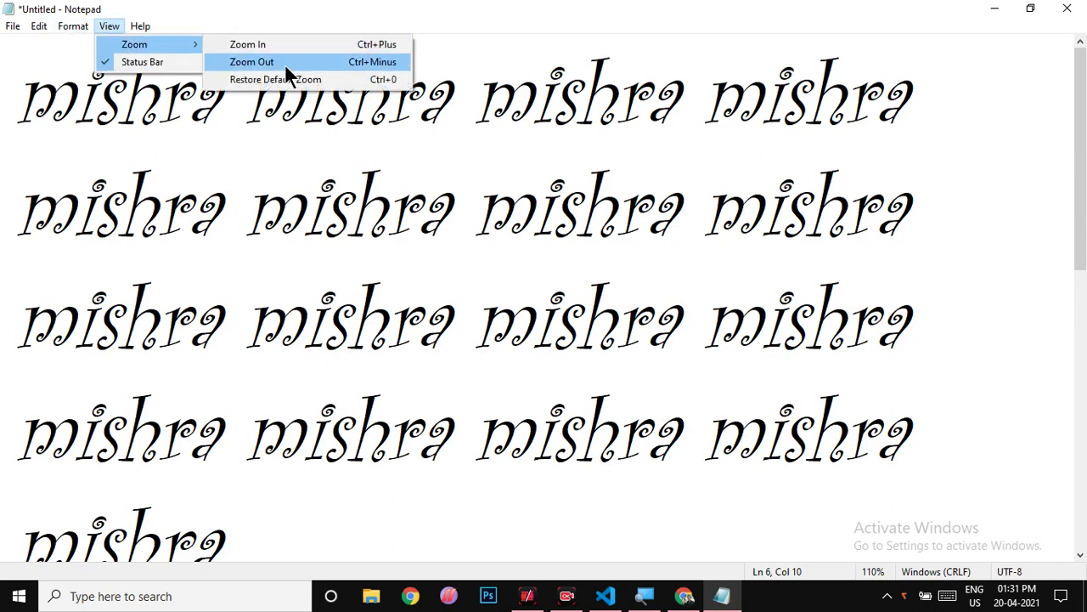
left_click(285, 64)
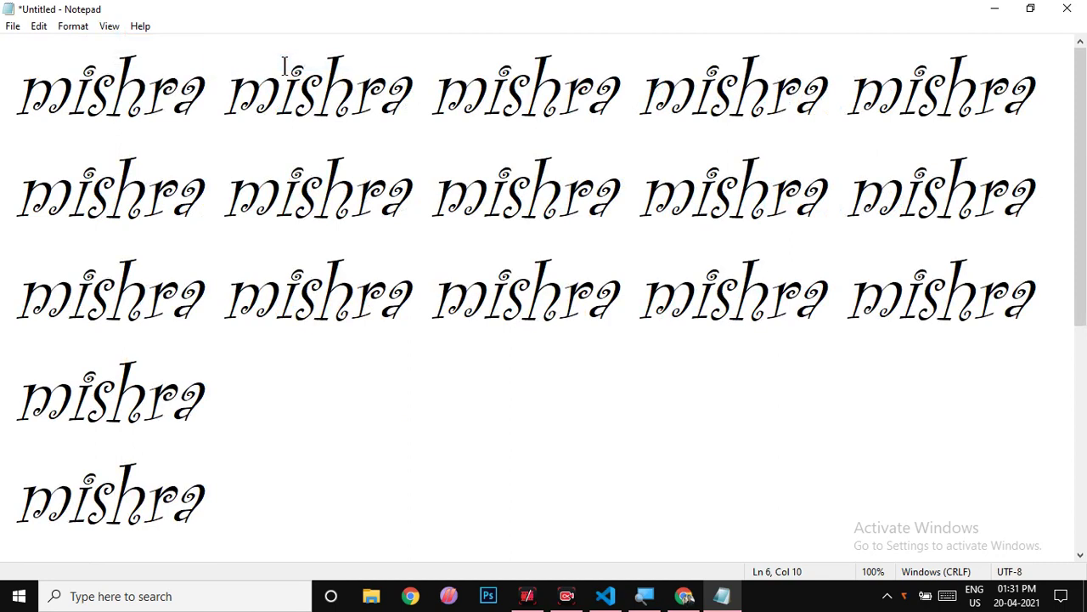
left_click(104, 26)
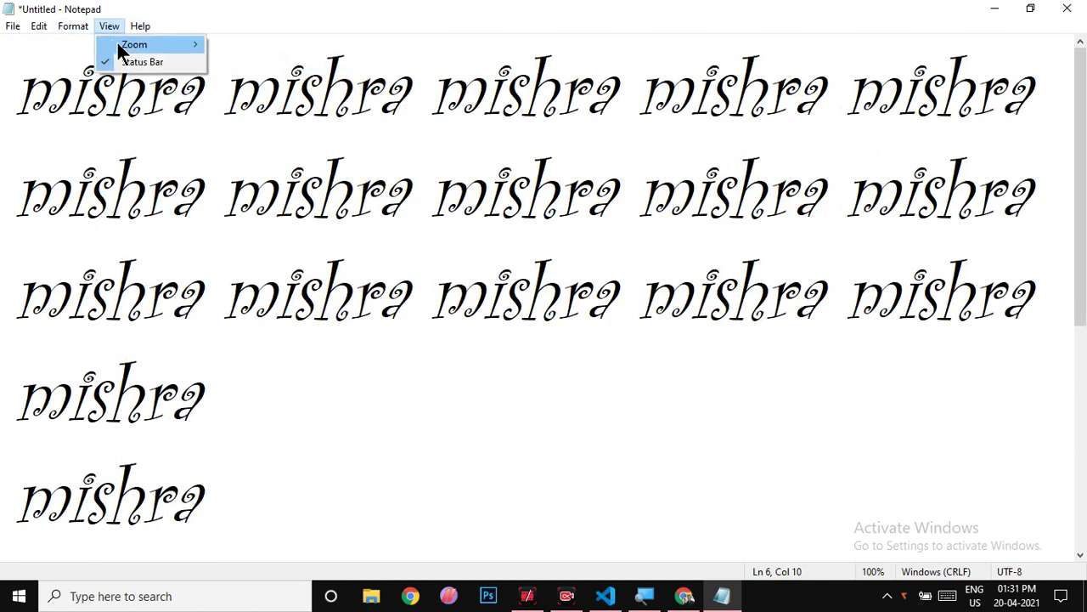
mouse_move(118, 47)
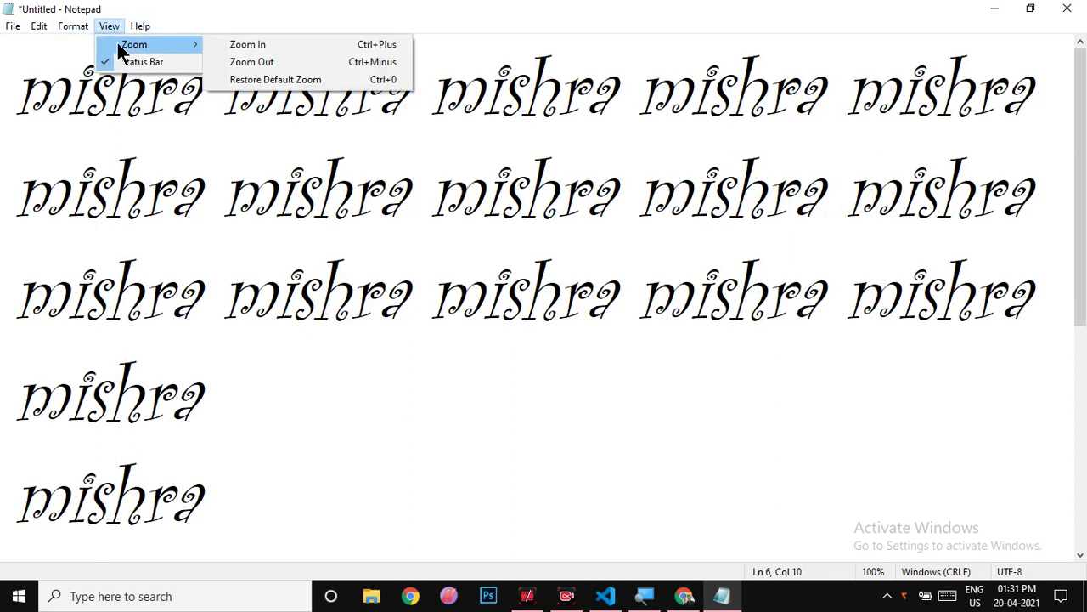
left_click(251, 80)
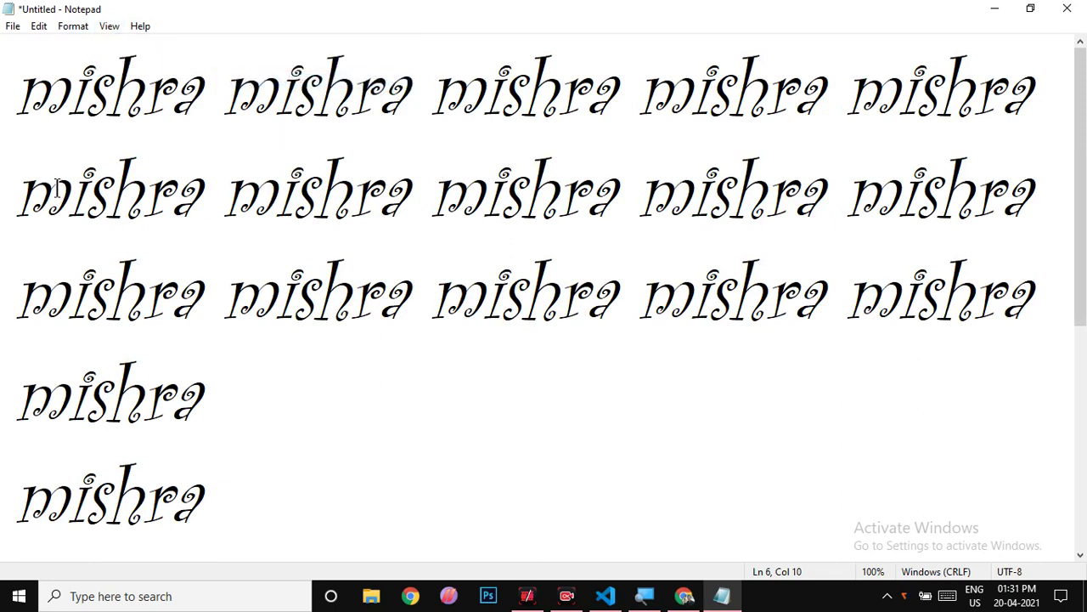
left_click(107, 33)
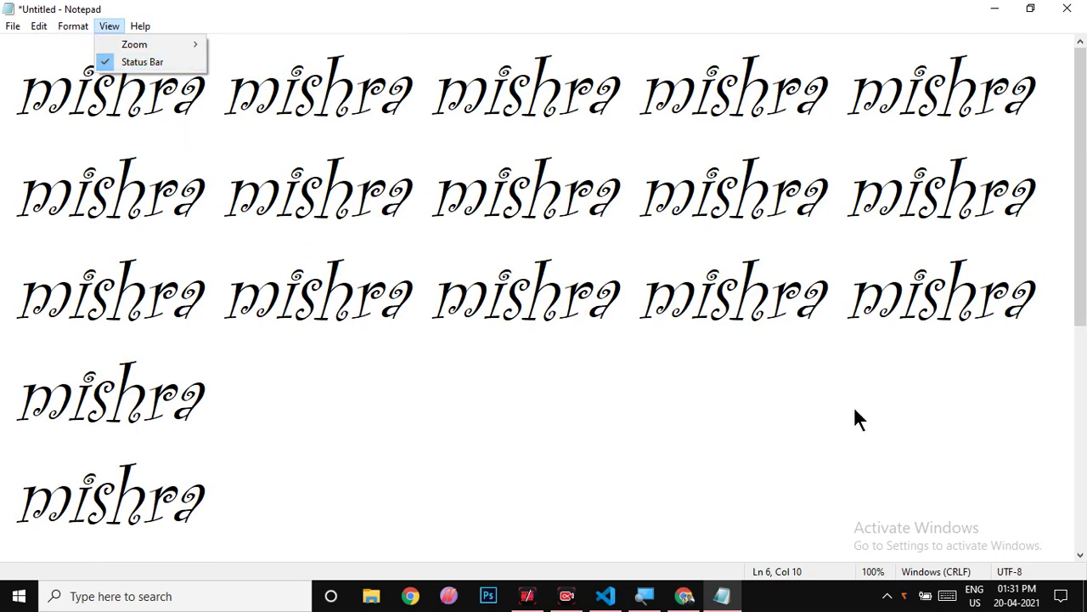
left_click(1059, 522)
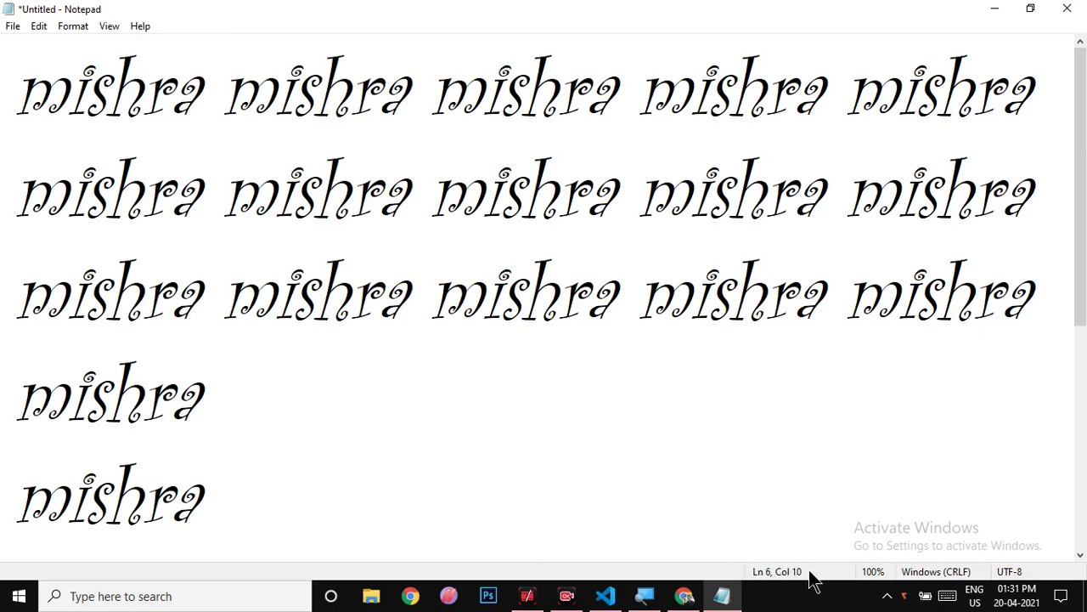
left_click(115, 24)
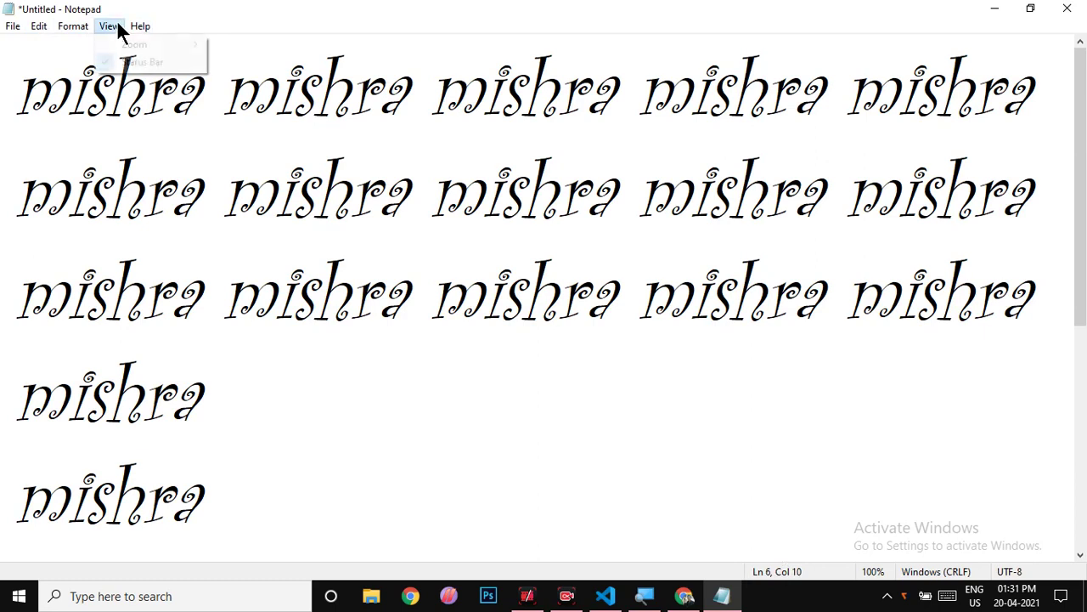
left_click(257, 281)
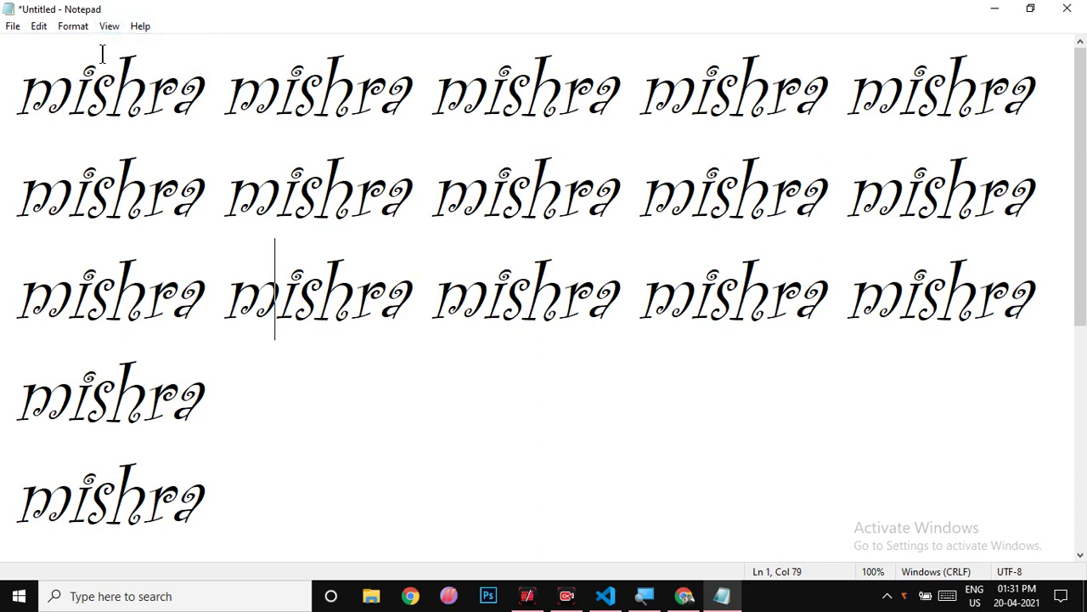
left_click(16, 85)
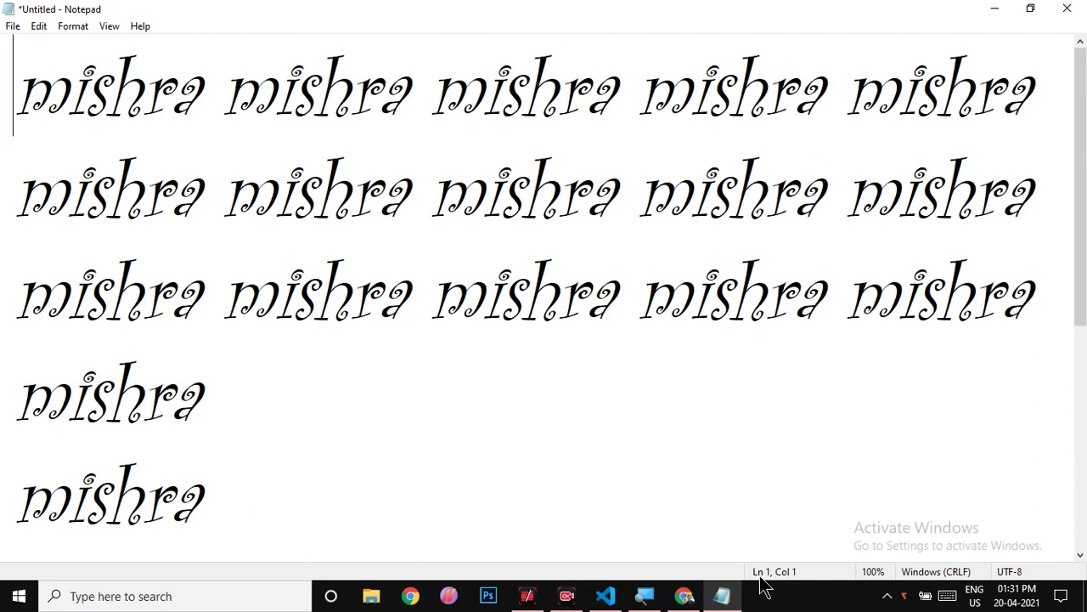
left_click(138, 28)
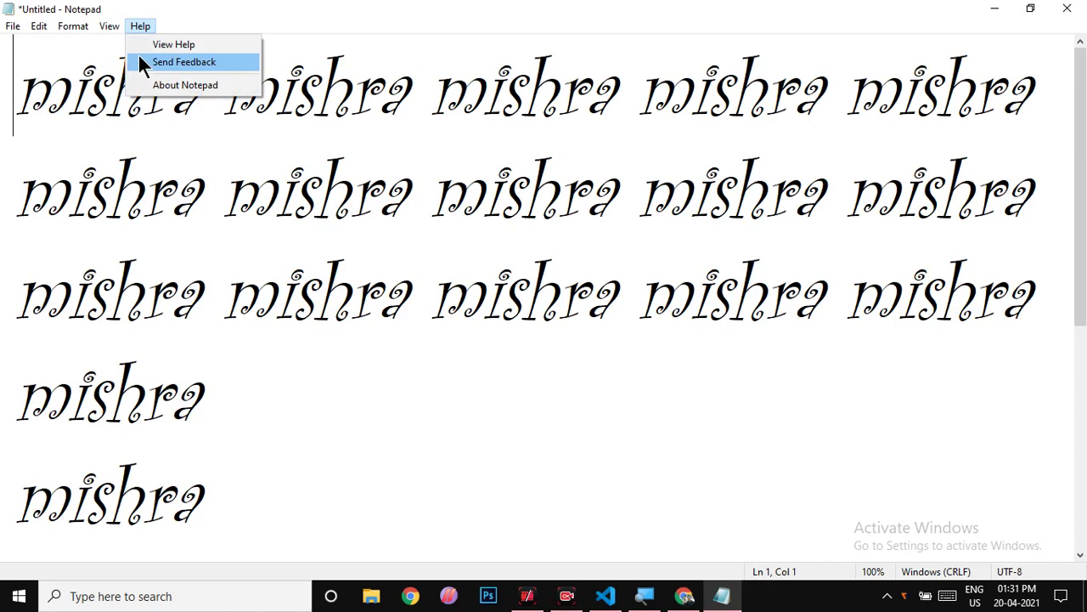
left_click(173, 85)
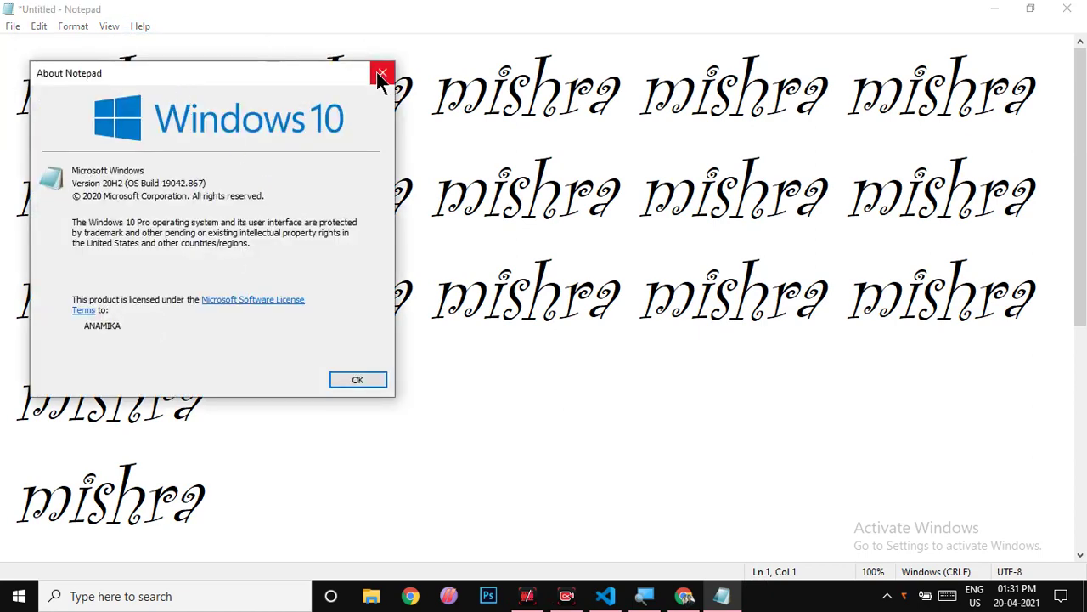
left_click(382, 73)
left_click(140, 26)
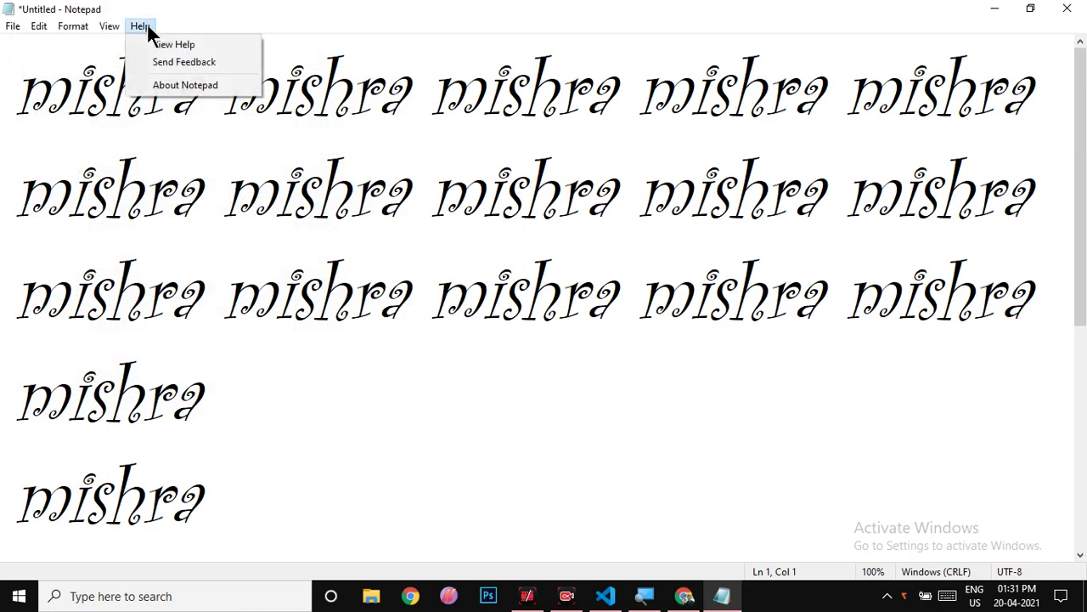
left_click(161, 46)
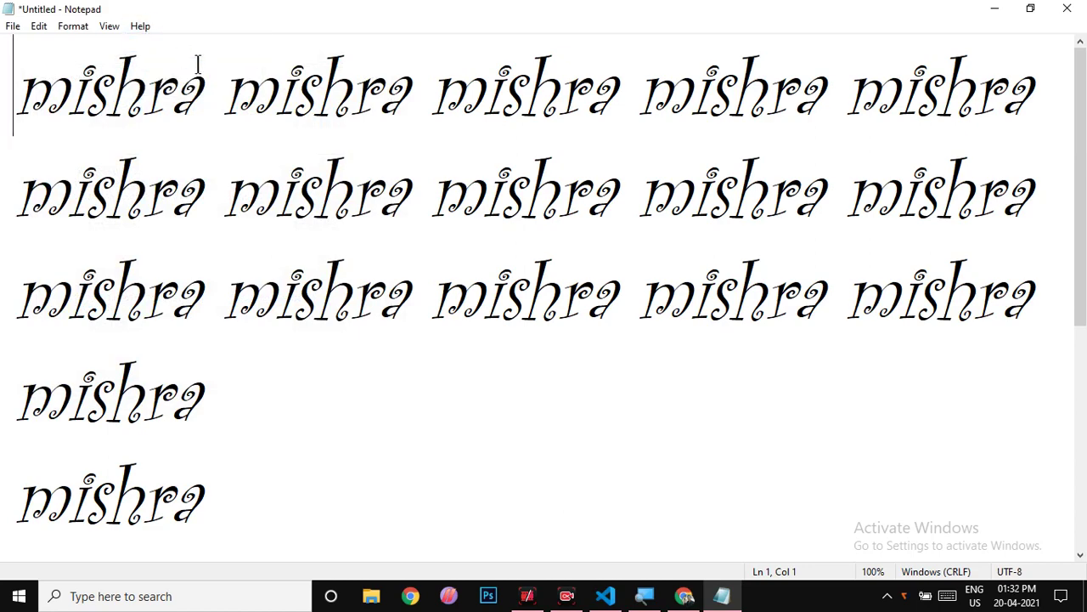
Bring the Notepad document back to the front and show its File menu.
left_click(682, 595)
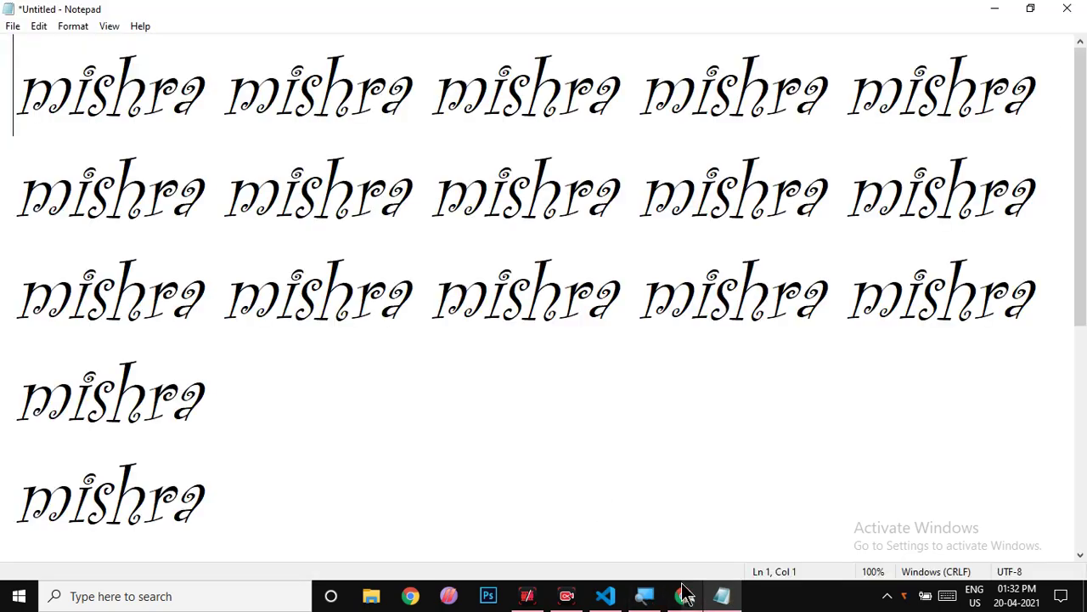
left_click(13, 27)
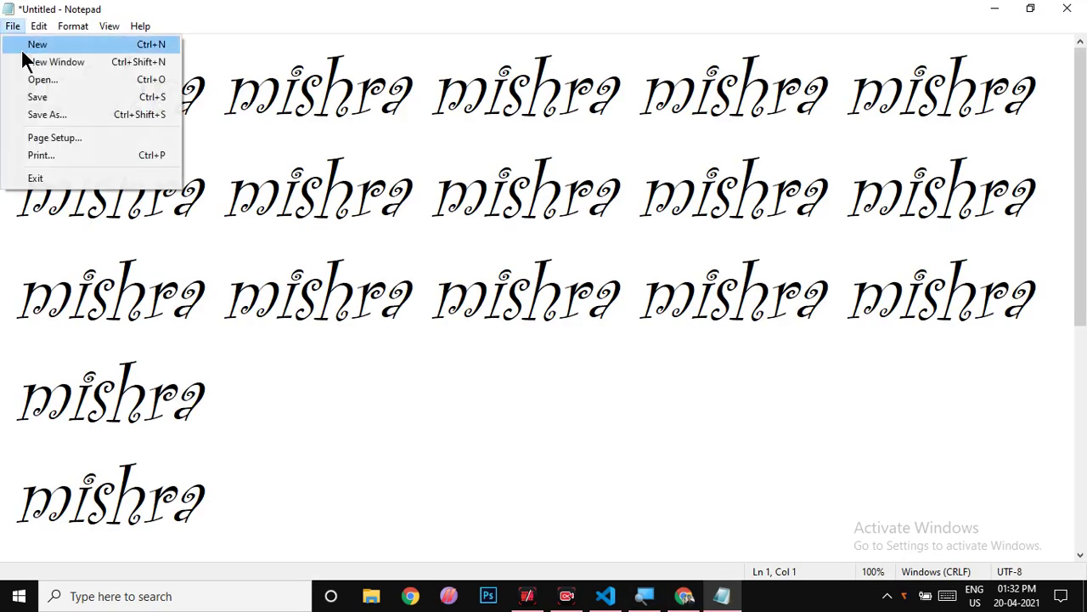